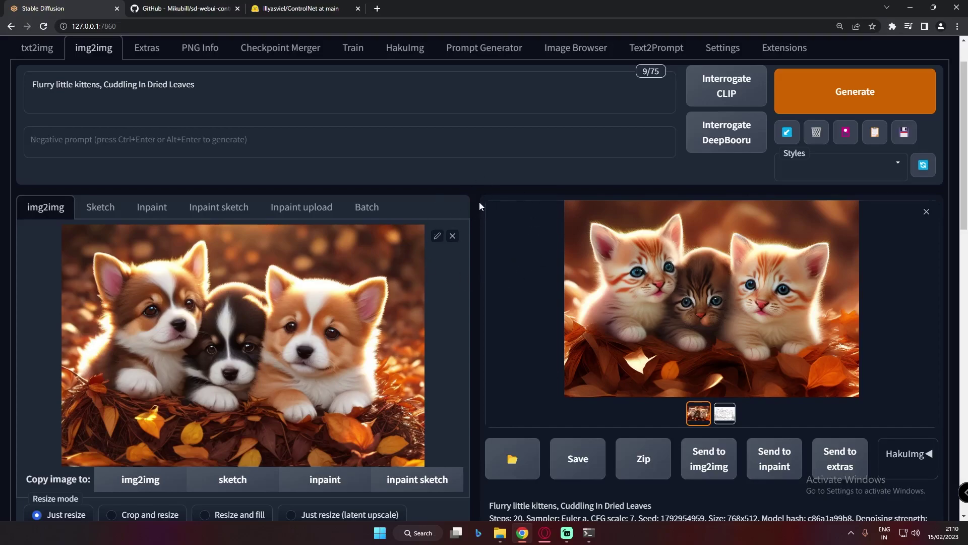
Examine the img2img generation settings and the ControlNet section, including its list of available models.
{"action": "scroll", "coordinate": [483, 214], "scroll_direction": "down", "scroll_amount": 7}
{"action": "scroll", "coordinate": [67, 427], "scroll_direction": "down", "scroll_amount": 1}
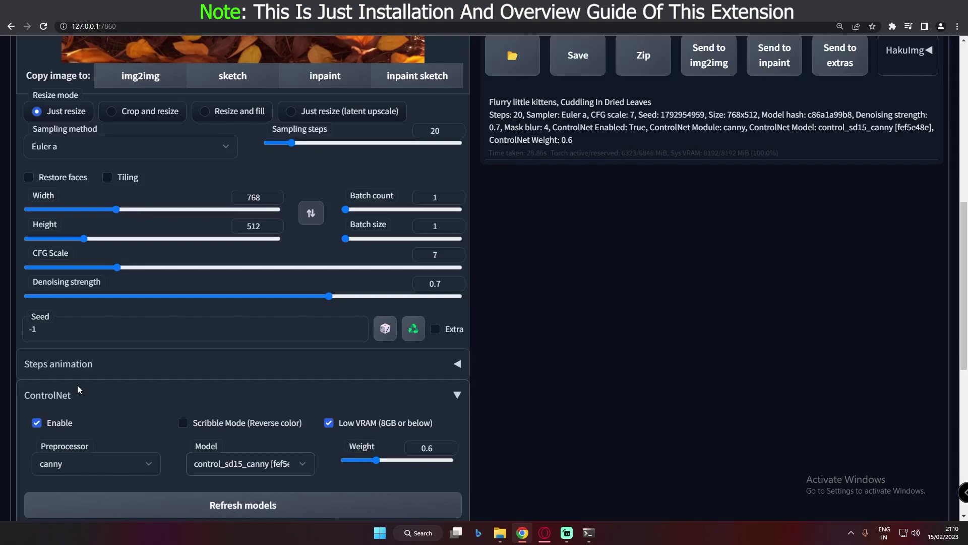
{"action": "scroll", "coordinate": [141, 277], "scroll_direction": "down", "scroll_amount": 2}
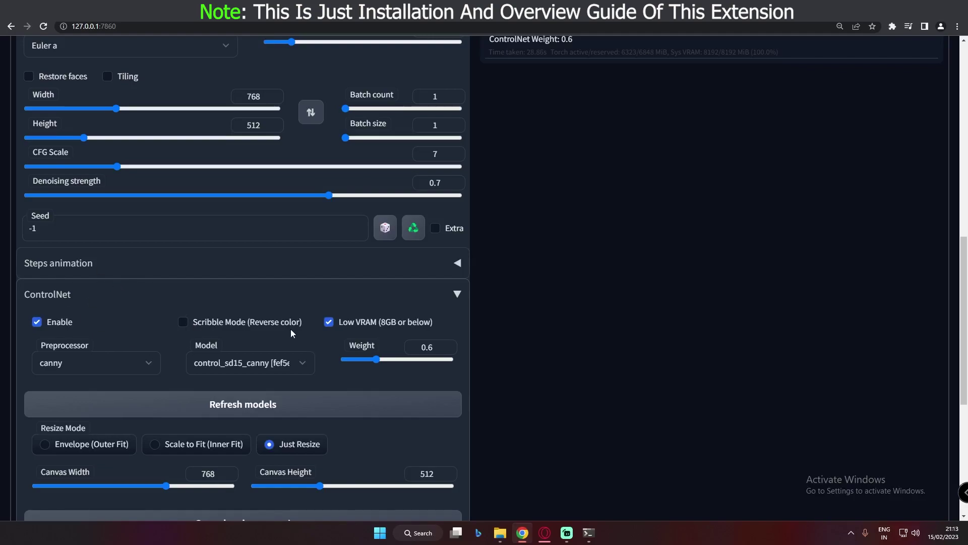
{"action": "left_click", "coordinate": [297, 364]}
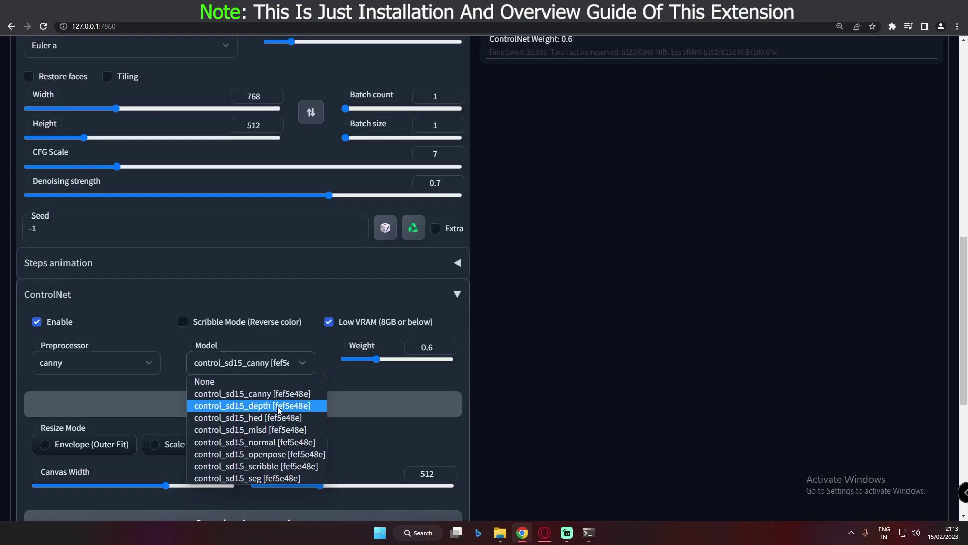
{"action": "left_click", "coordinate": [155, 307]}
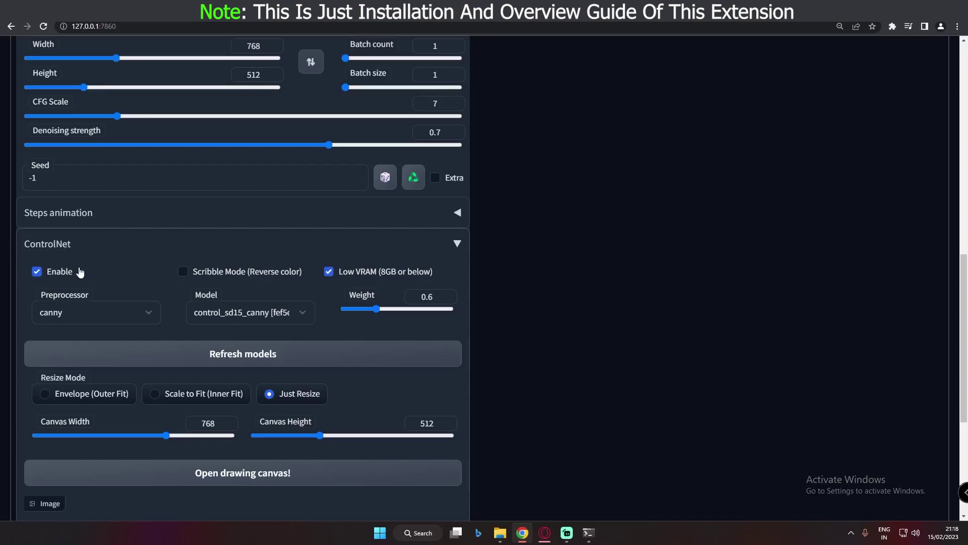
In File Explorer, open a command prompt in the stable-diffusion-webui folder and enter the command "pip install opencv-python".
{"action": "left_click", "coordinate": [500, 475]}
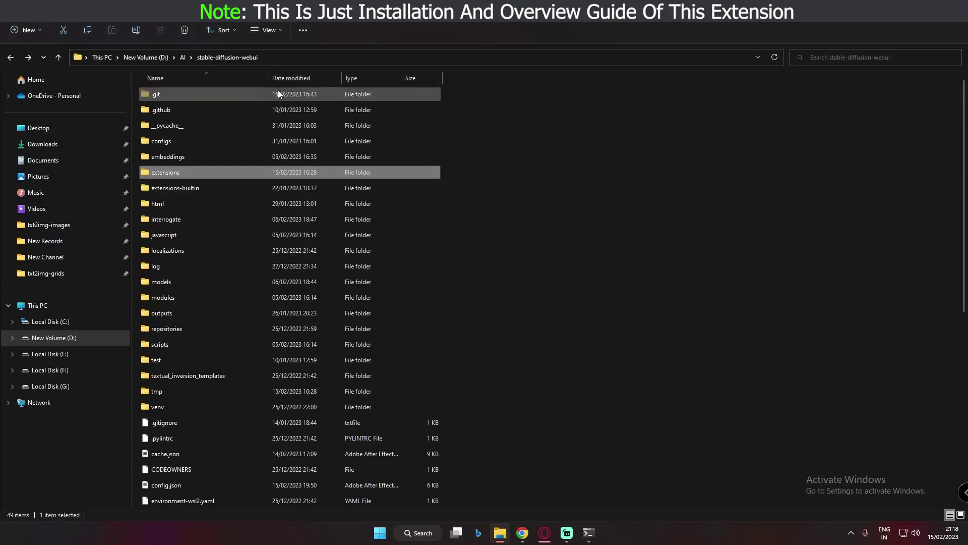
{"action": "left_click", "coordinate": [651, 182]}
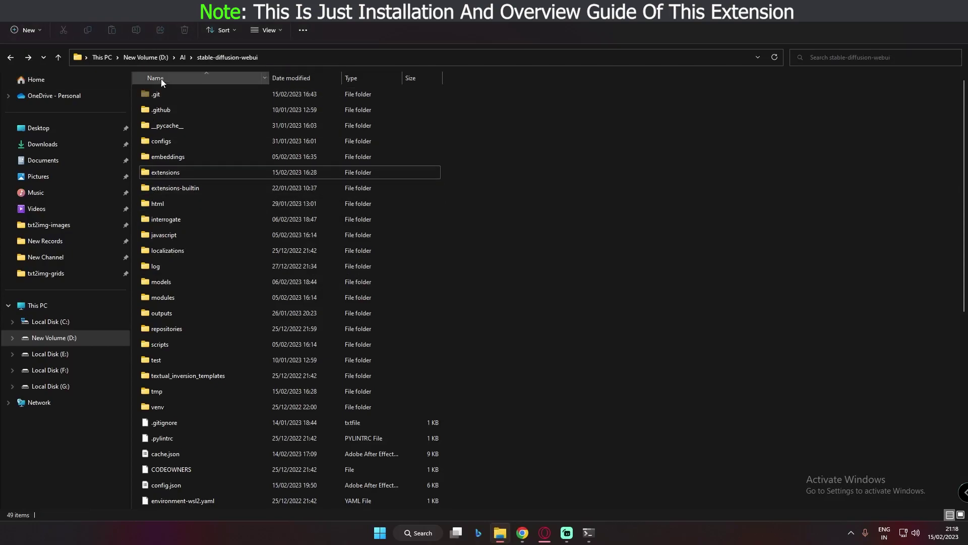
{"action": "left_click", "coordinate": [280, 58]}
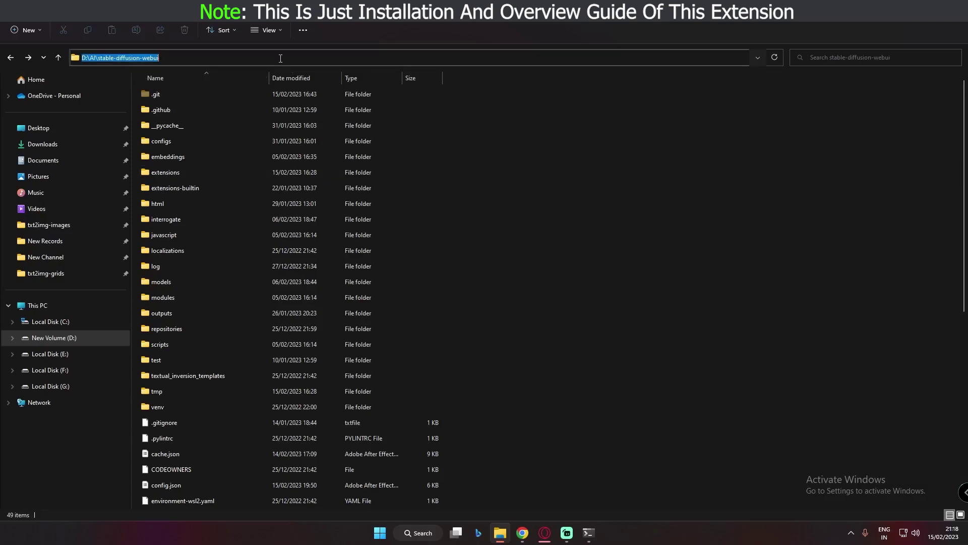
{"action": "type", "text": "cmd"}
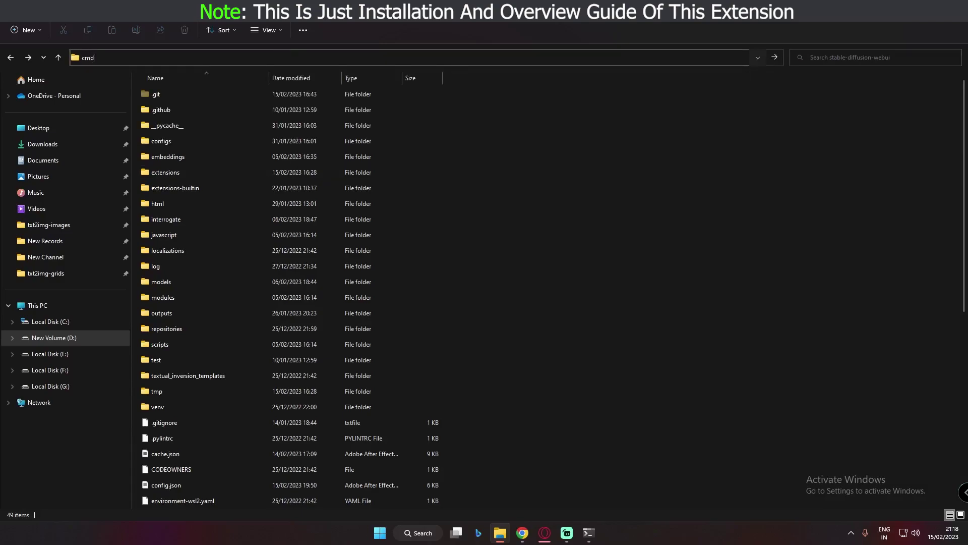
{"action": "key", "text": "Return"}
{"action": "left_click_drag", "start_coordinate": [264, 25], "coordinate": [466, 152]}
{"action": "type", "text": "pip install opencv-python"}
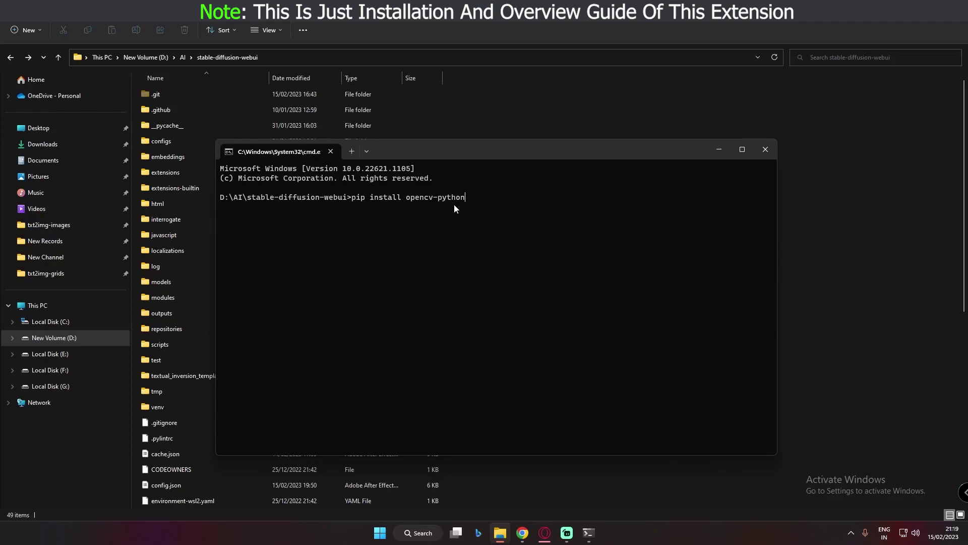
{"action": "left_click", "coordinate": [442, 211]}
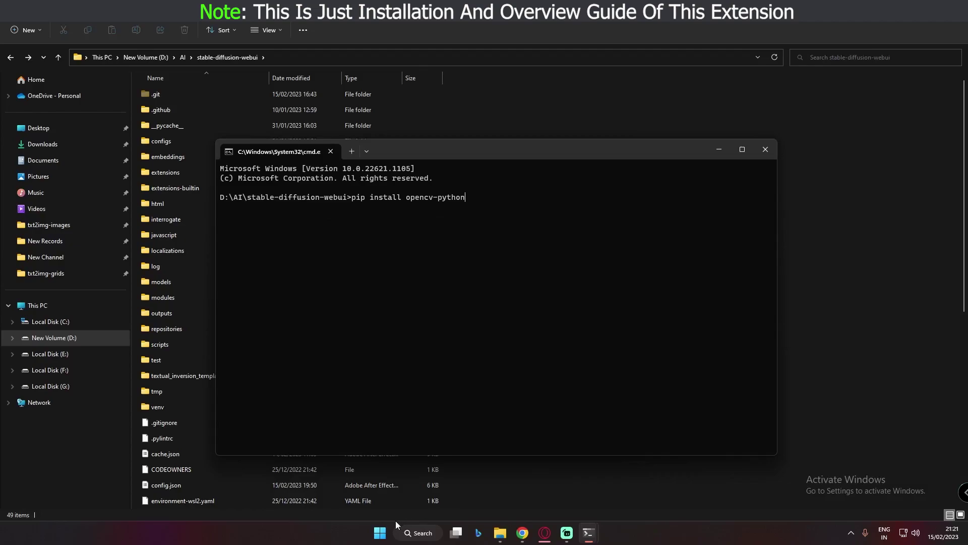
Upgrade pip with "py -m pip install --upgrade pip" in a separate Command Prompt window and close that window.
{"action": "left_click", "coordinate": [418, 534]}
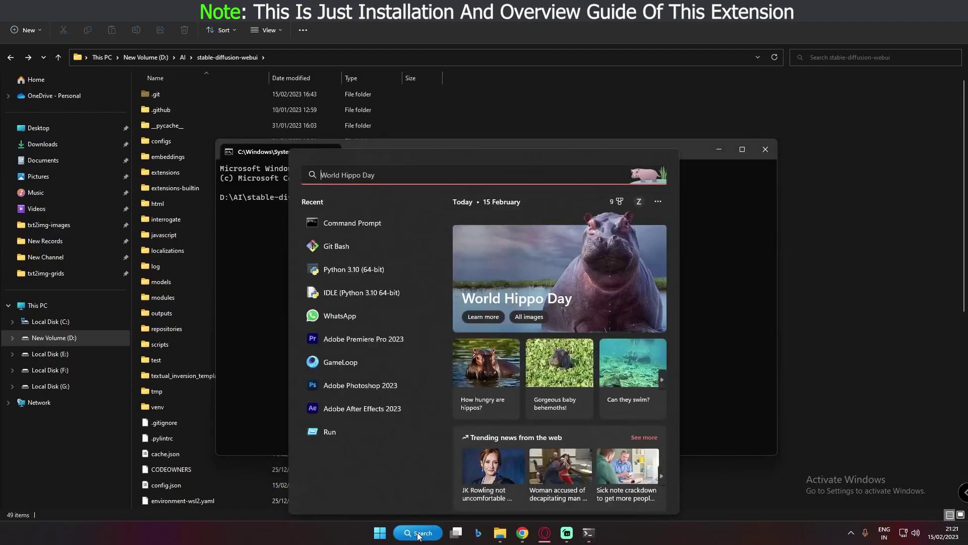
{"action": "left_click", "coordinate": [359, 223]}
{"action": "type", "text": "py -m pip install --upgrade pip"}
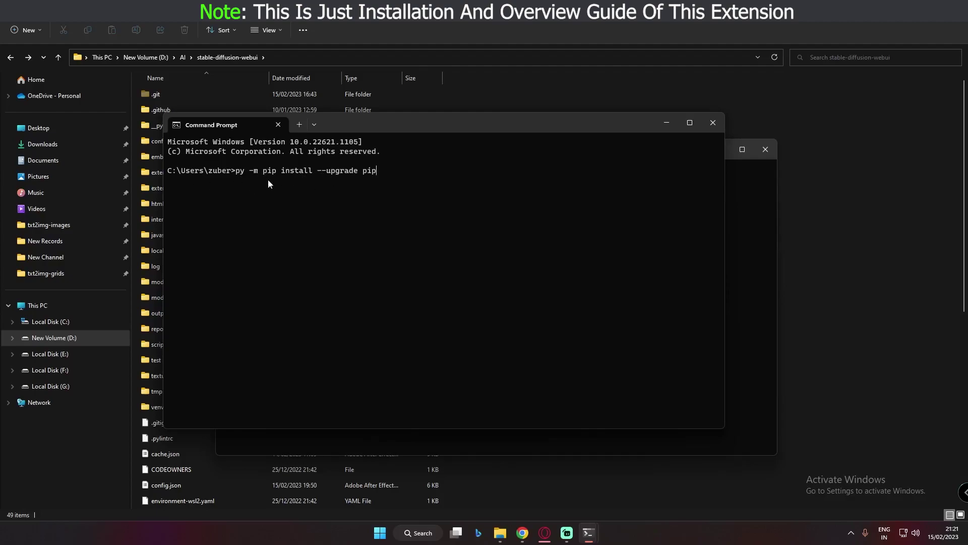
{"action": "key", "text": "Return"}
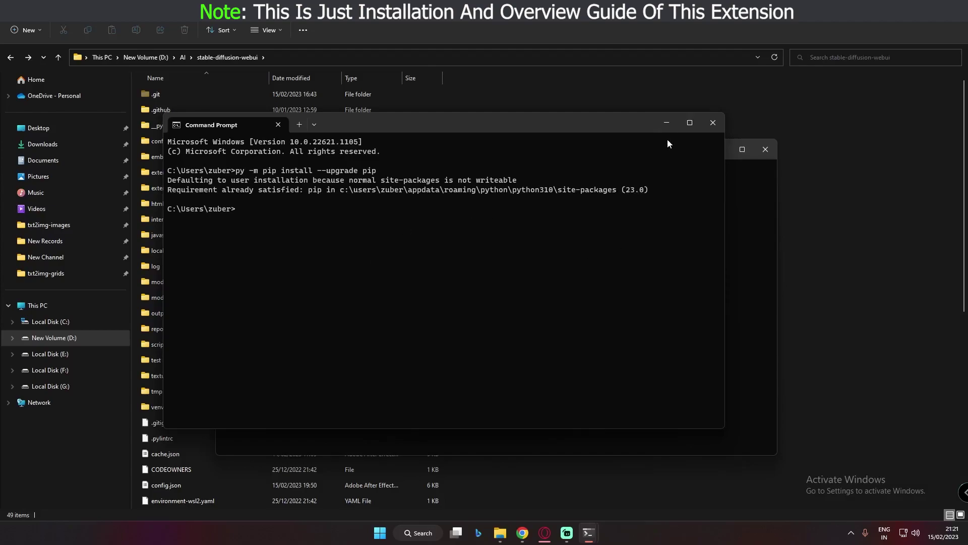
{"action": "left_click", "coordinate": [713, 123]}
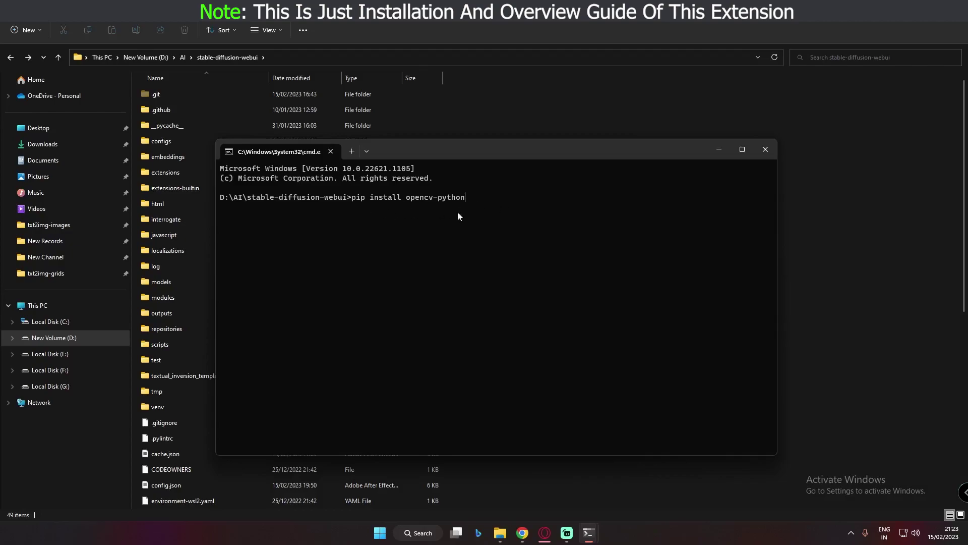
{"action": "left_click", "coordinate": [522, 533]}
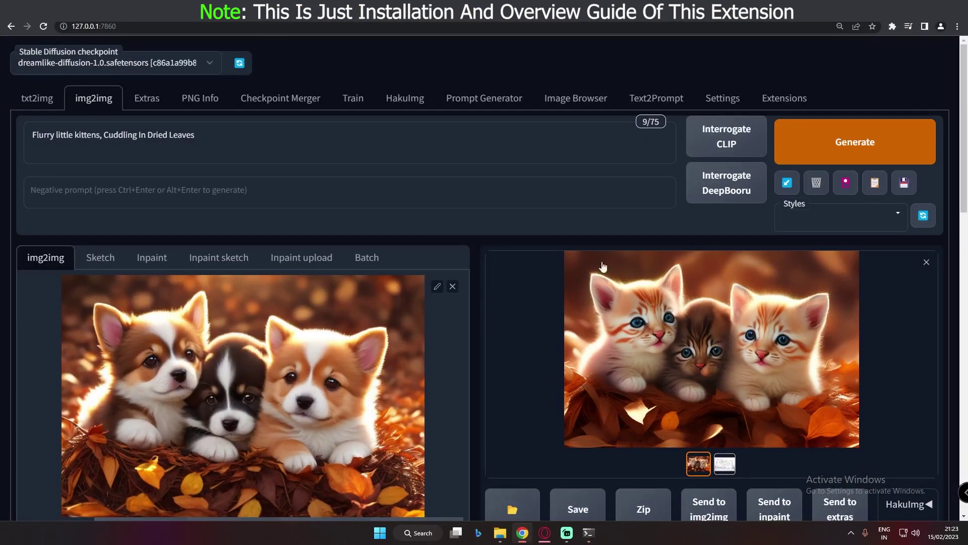
{"action": "left_click", "coordinate": [786, 100]}
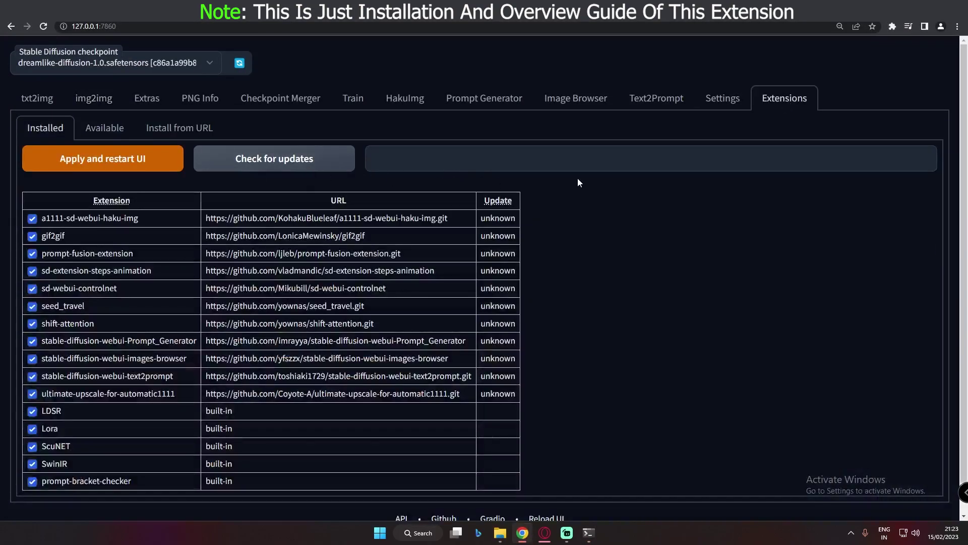
{"action": "left_click", "coordinate": [166, 133]}
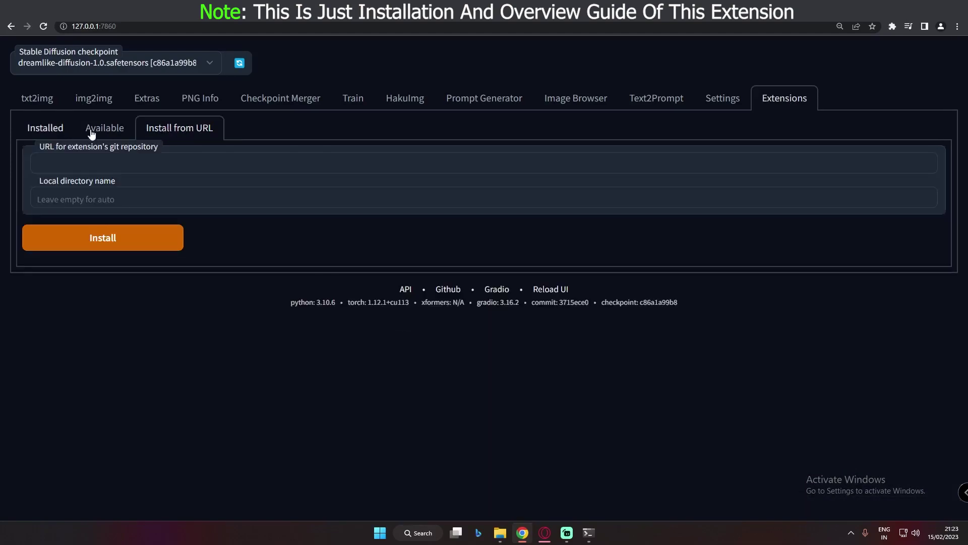
{"action": "left_click", "coordinate": [86, 162]}
{"action": "type", "text": "https://github.com/Mikubill/sd-webui-controlnet"}
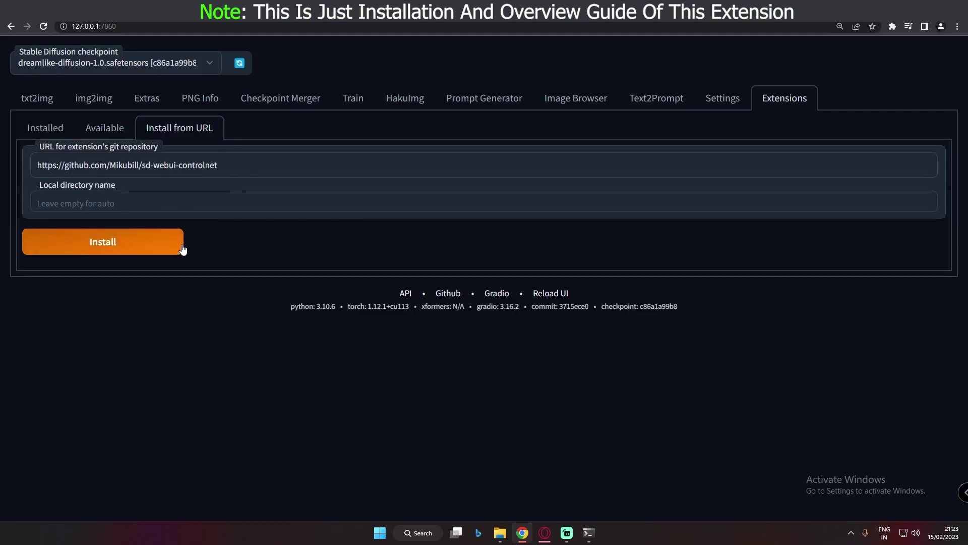
Apply the installed extensions and restart the UI.
{"action": "left_click", "coordinate": [45, 129]}
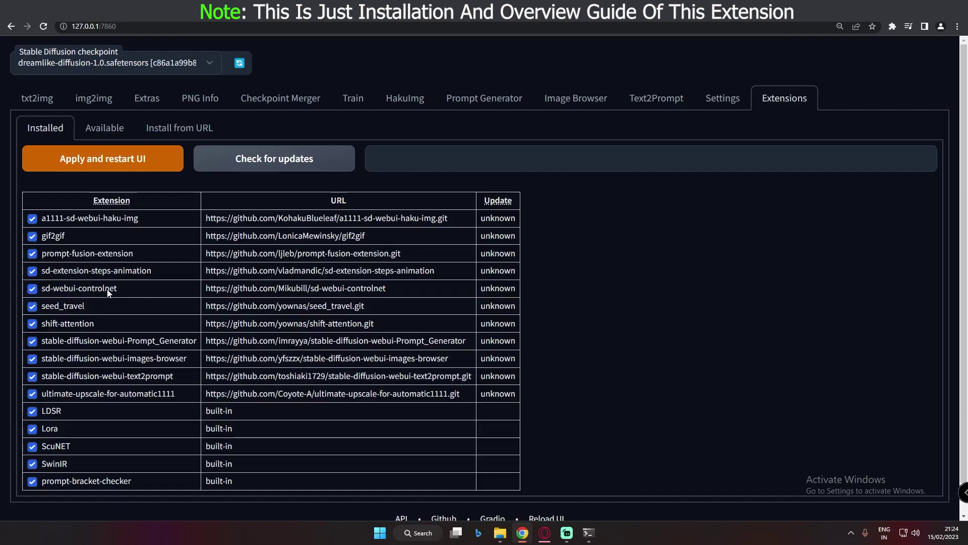
{"action": "left_click", "coordinate": [106, 168]}
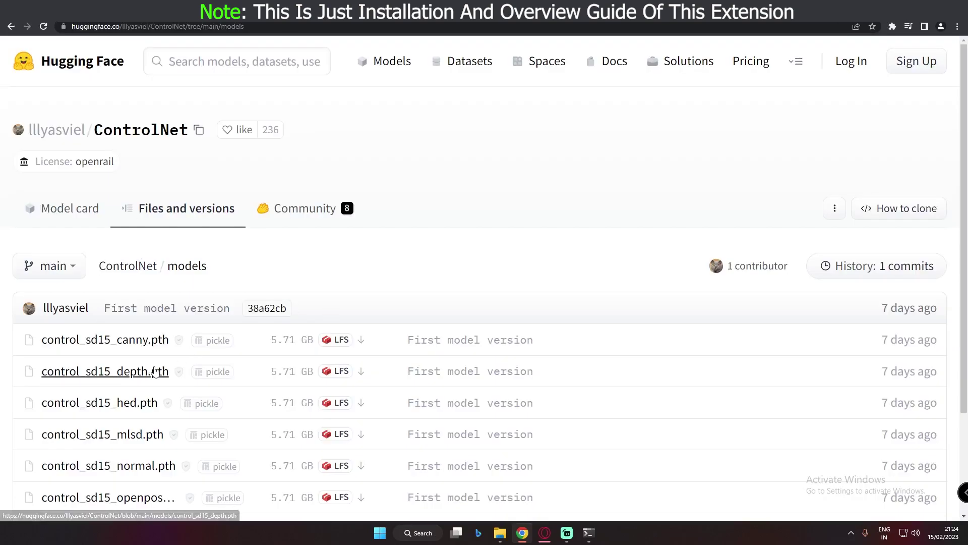
Review the ControlNet model files on Hugging Face and open extensions\sd-webui-controlnet\models inside the stable-diffusion-webui folder in File Explorer.
{"action": "scroll", "coordinate": [167, 303], "scroll_direction": "down", "scroll_amount": 2}
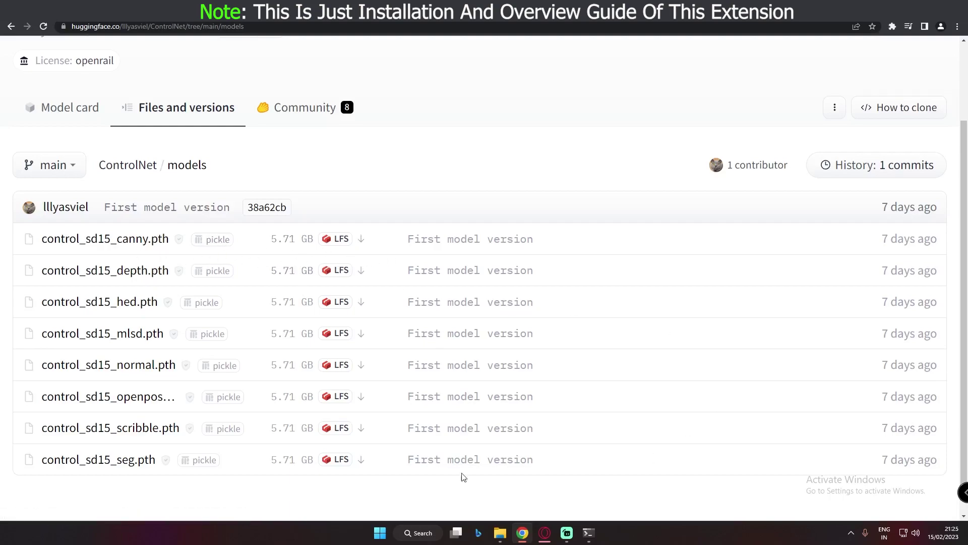
{"action": "left_click", "coordinate": [500, 532]}
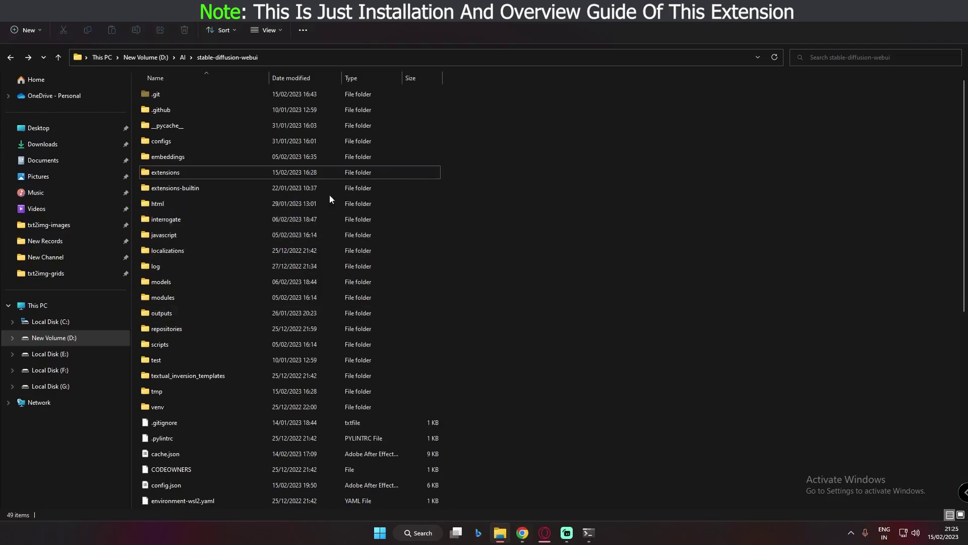
{"action": "double_click", "coordinate": [163, 172]}
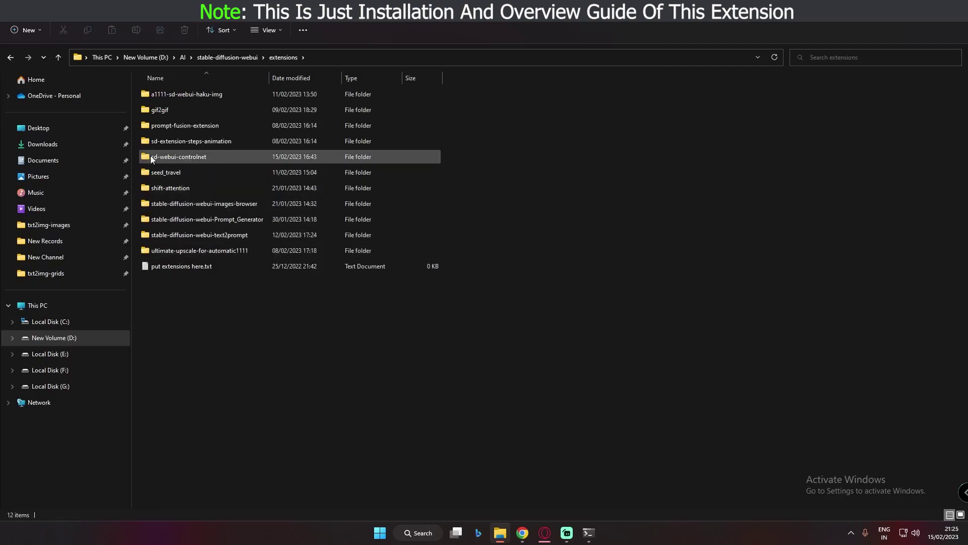
{"action": "double_click", "coordinate": [181, 157]}
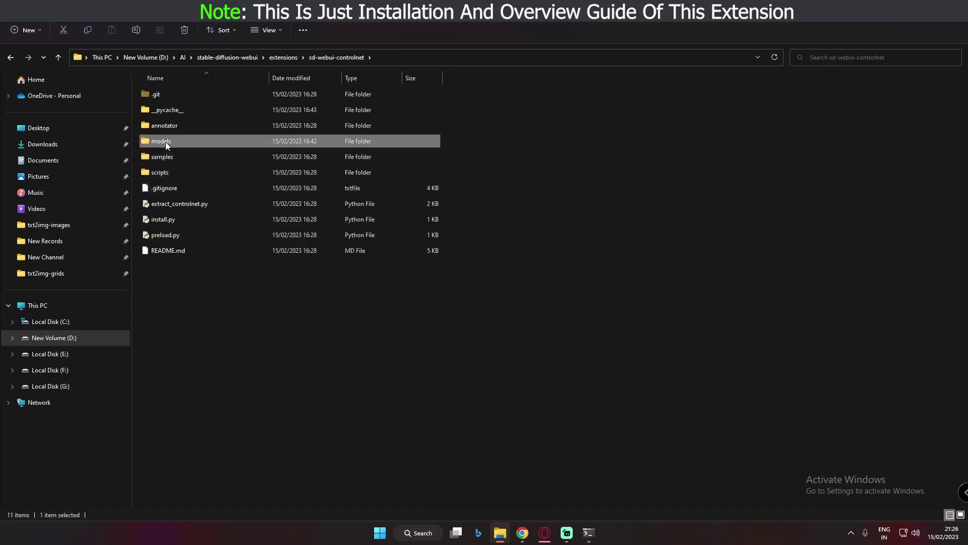
{"action": "double_click", "coordinate": [166, 141]}
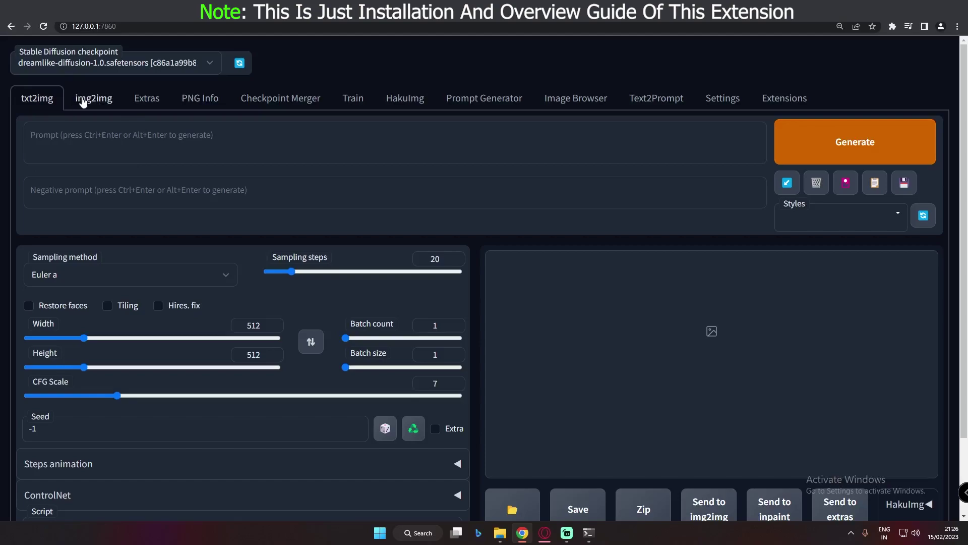
Back in the web UI, check in img2img that the ControlNet section lists the control_sd15 models.
{"action": "left_click", "coordinate": [88, 99]}
{"action": "scroll", "coordinate": [316, 319], "scroll_direction": "down", "scroll_amount": 15}
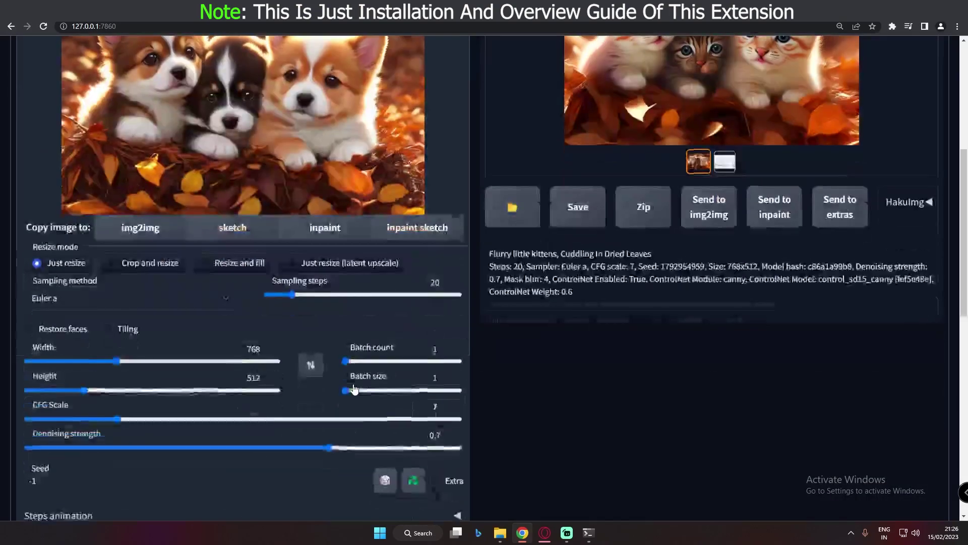
{"action": "left_click", "coordinate": [262, 362]}
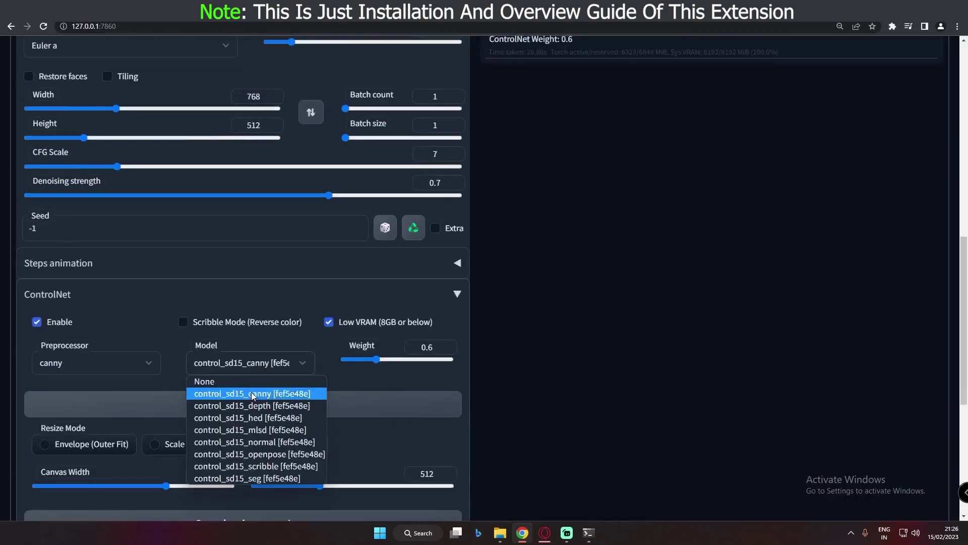
{"action": "left_click", "coordinate": [171, 380]}
{"action": "scroll", "coordinate": [202, 366], "scroll_direction": "up", "scroll_amount": 3}
{"action": "scroll", "coordinate": [195, 338], "scroll_direction": "up", "scroll_amount": 2}
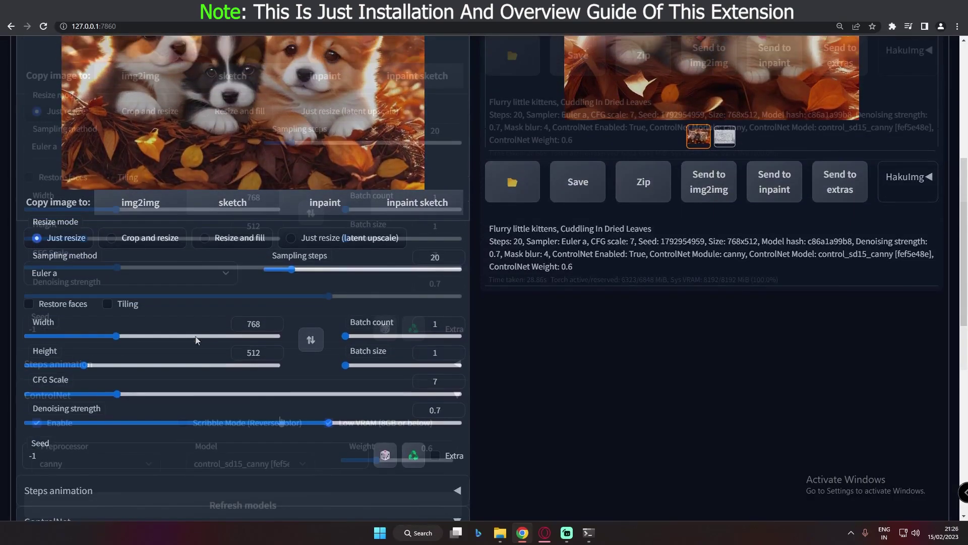
{"action": "scroll", "coordinate": [195, 336], "scroll_direction": "down", "scroll_amount": 3}
{"action": "left_click", "coordinate": [292, 464]}
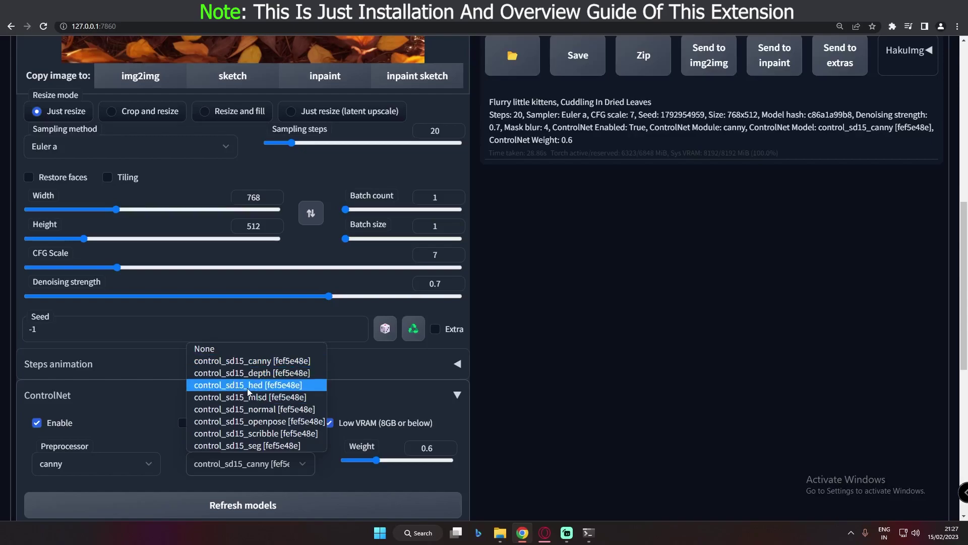
{"action": "left_click", "coordinate": [145, 404]}
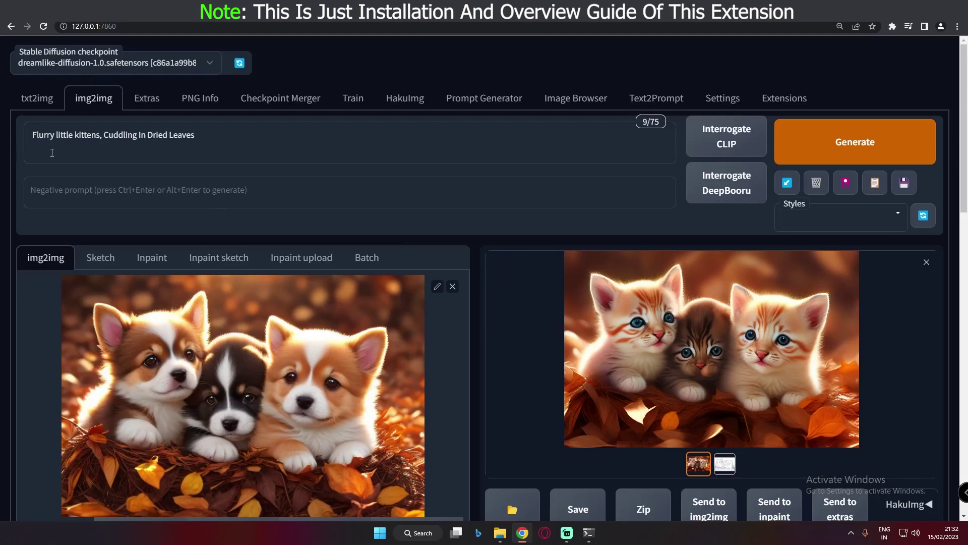
Review the img2img generation settings, from the source image and size down to the ControlNet section.
{"action": "scroll", "coordinate": [302, 402], "scroll_direction": "down", "scroll_amount": 5}
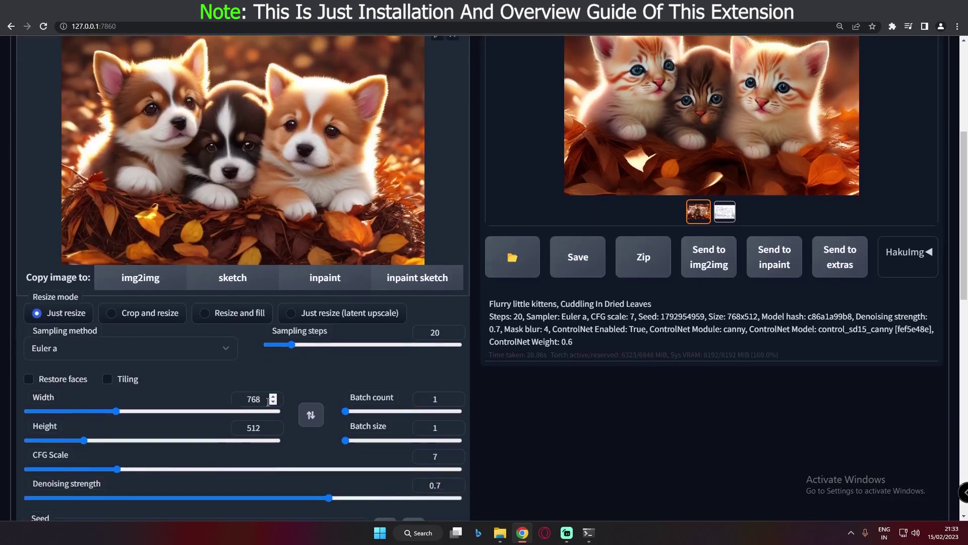
{"action": "scroll", "coordinate": [324, 350], "scroll_direction": "up", "scroll_amount": 1}
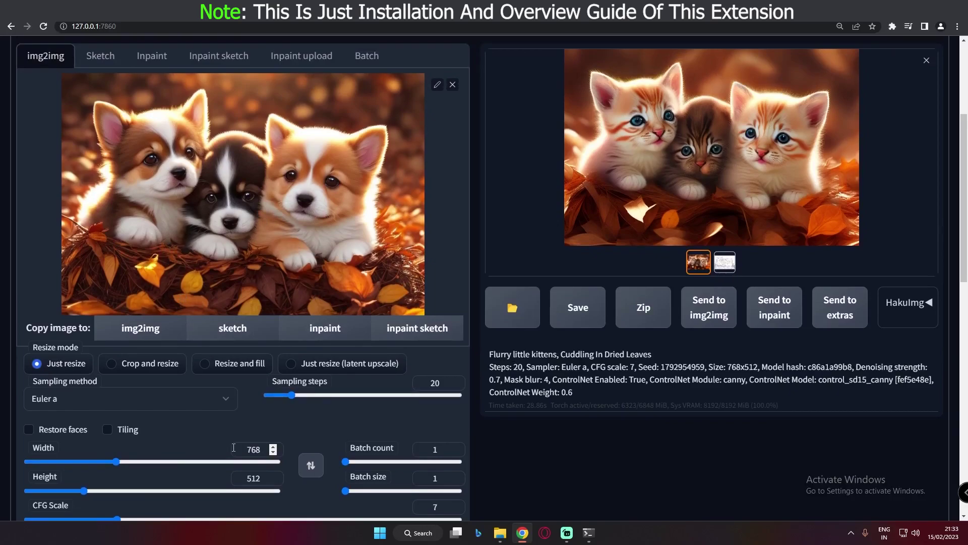
{"action": "scroll", "coordinate": [238, 472], "scroll_direction": "down", "scroll_amount": 1}
{"action": "scroll", "coordinate": [238, 472], "scroll_direction": "down", "scroll_amount": 2}
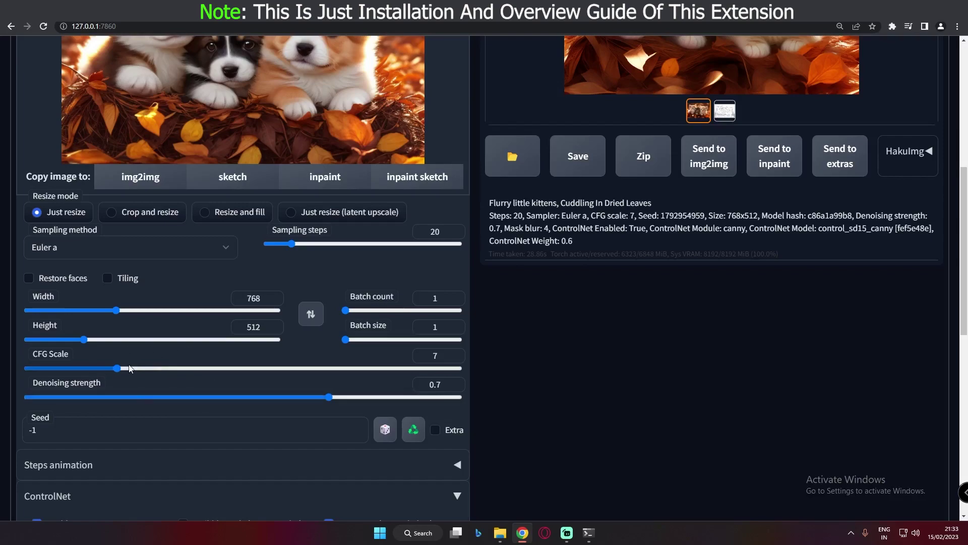
{"action": "scroll", "coordinate": [69, 425], "scroll_direction": "down", "scroll_amount": 1}
{"action": "scroll", "coordinate": [108, 448], "scroll_direction": "down", "scroll_amount": 3}
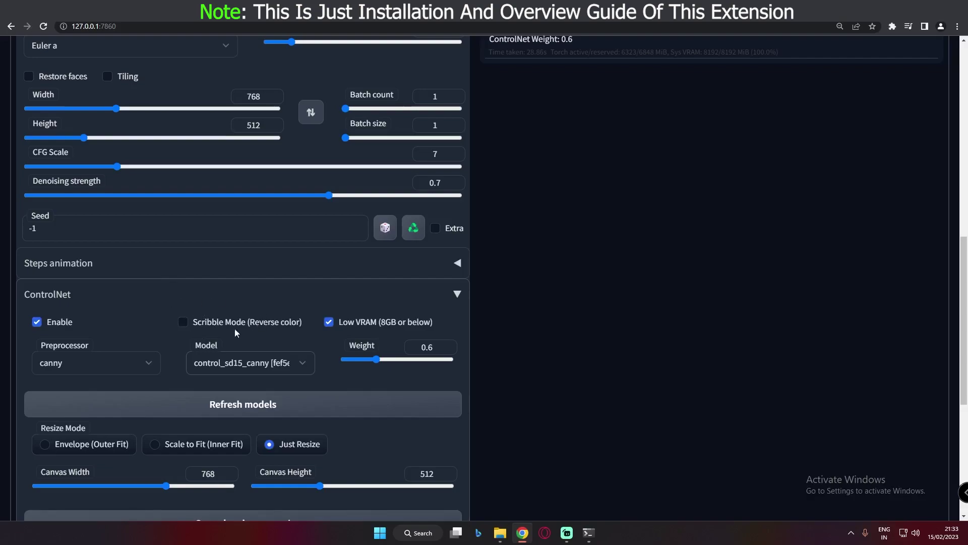
Look through the control_sd15 models offered in the ControlNet section, including the scribble model.
{"action": "left_click", "coordinate": [232, 363]}
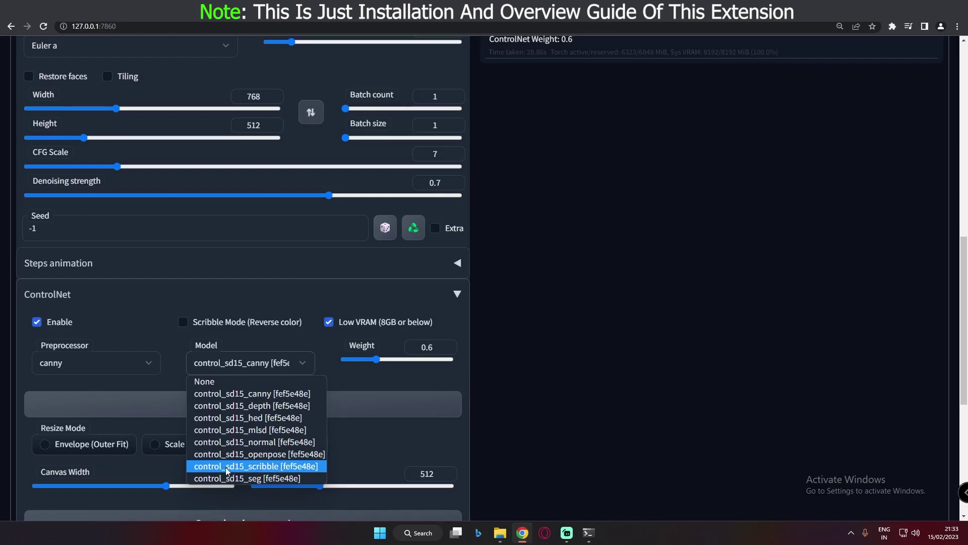
{"action": "left_click", "coordinate": [204, 302]}
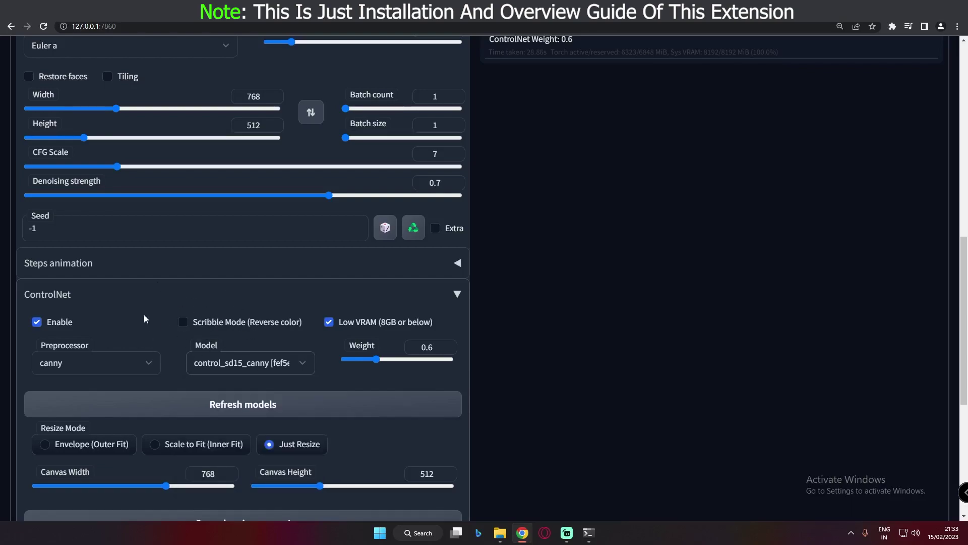
{"action": "left_click", "coordinate": [277, 364]}
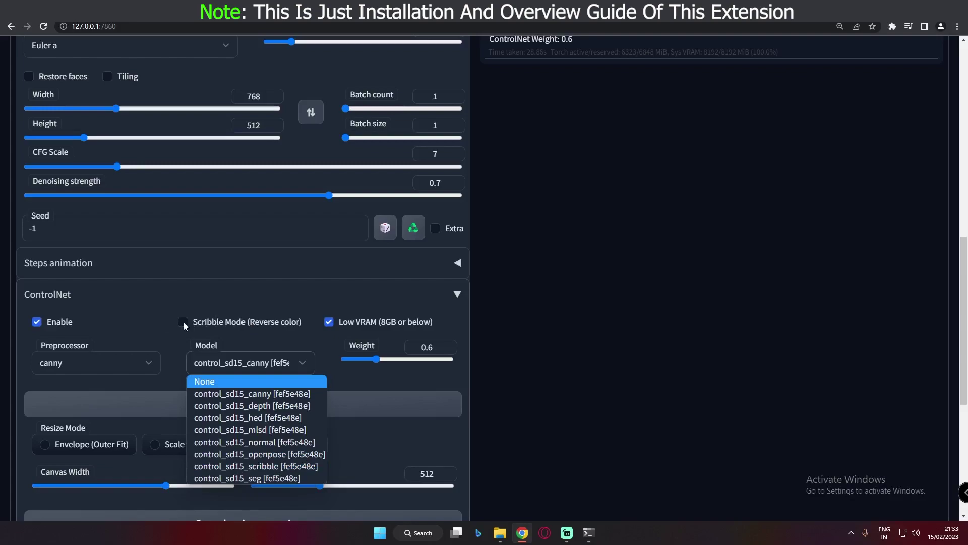
{"action": "left_click", "coordinate": [290, 339]}
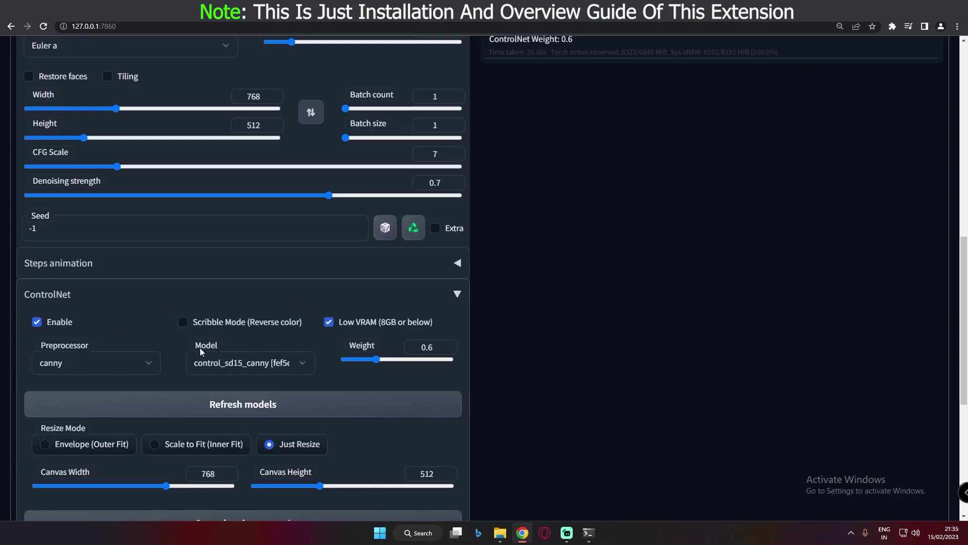
Compare the available ControlNet preprocessors with the control_sd15 models to see which ones correspond.
{"action": "left_click", "coordinate": [143, 359]}
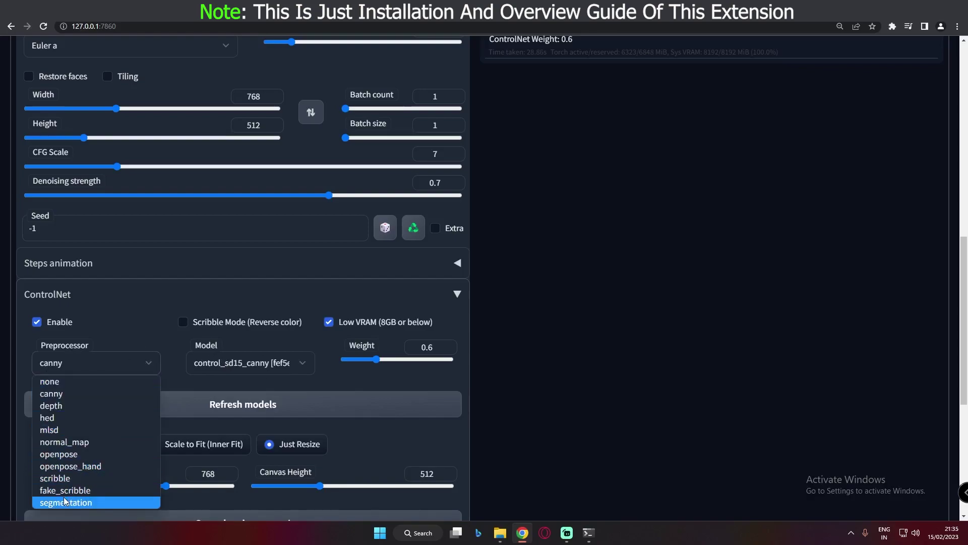
{"action": "left_click", "coordinate": [290, 359]}
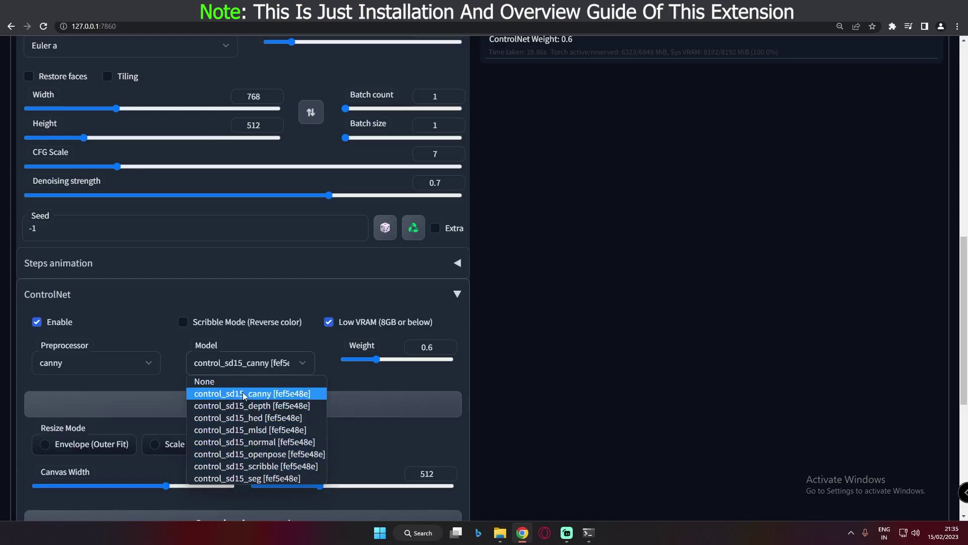
{"action": "left_click", "coordinate": [96, 363]}
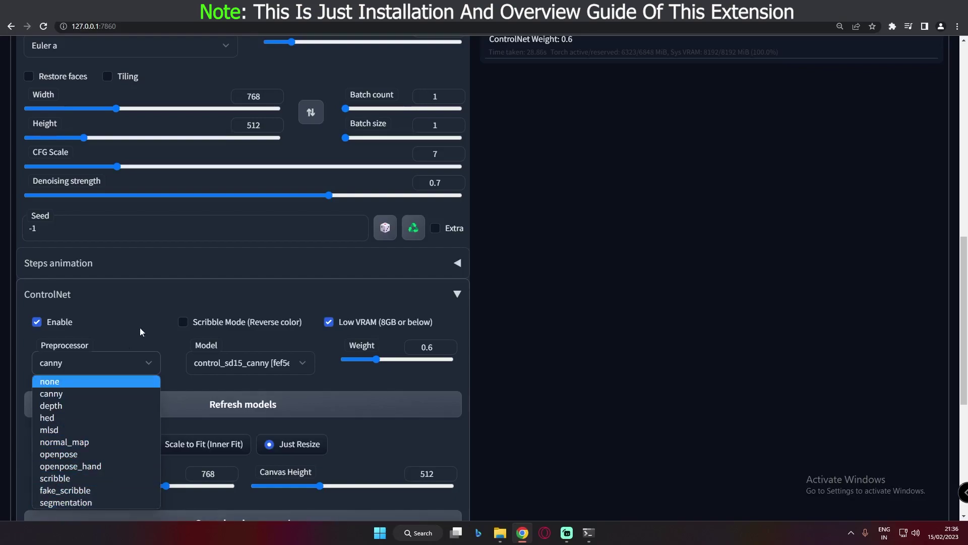
{"action": "left_click", "coordinate": [154, 316]}
{"action": "left_click", "coordinate": [222, 364]}
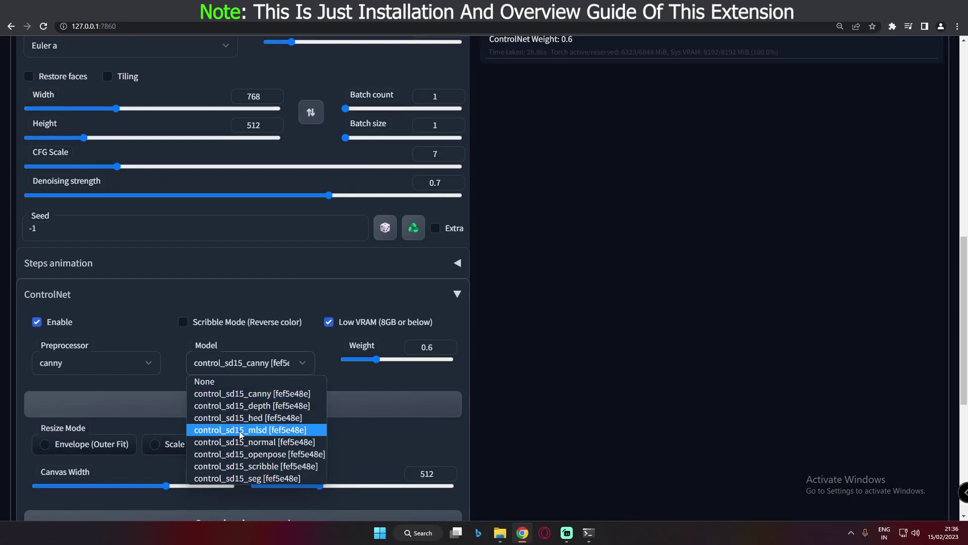
{"action": "left_click", "coordinate": [116, 393]}
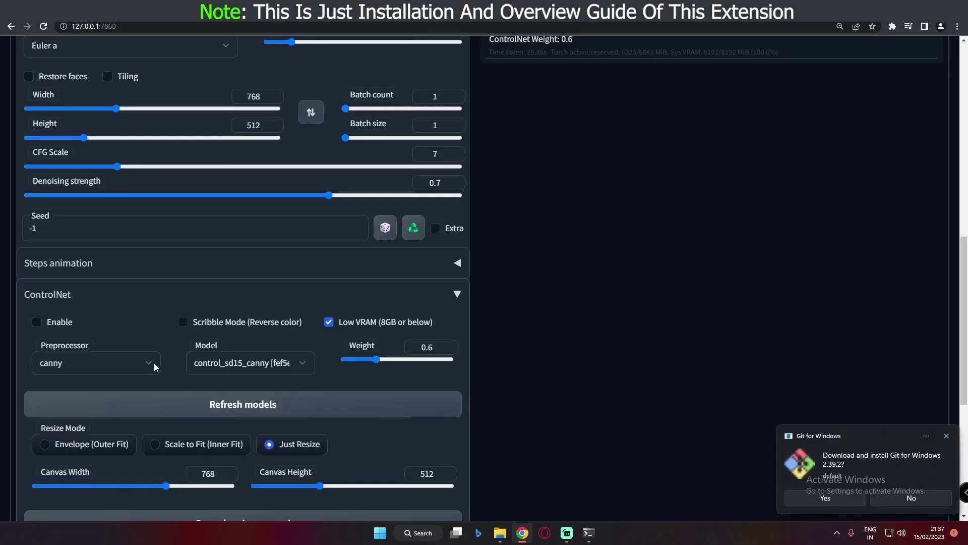
{"action": "left_click", "coordinate": [273, 365]}
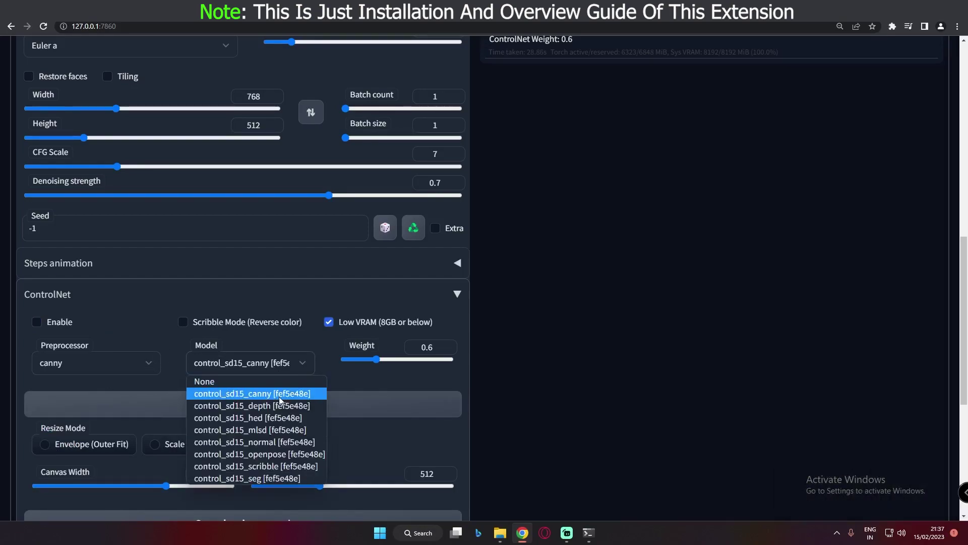
{"action": "left_click", "coordinate": [141, 337]}
{"action": "left_click", "coordinate": [142, 372]}
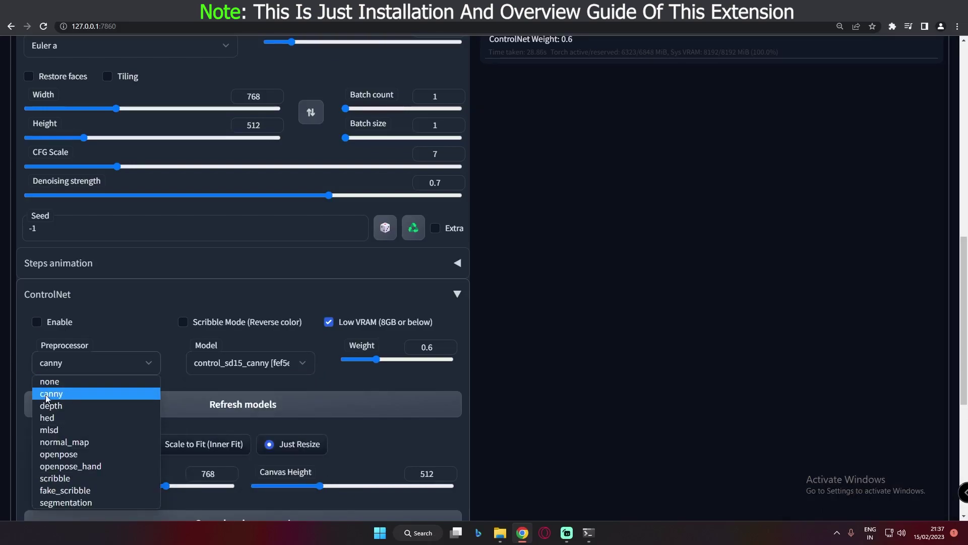
Set the ControlNet model to control_sd15_depth and the preprocessor to depth.
{"action": "left_click", "coordinate": [246, 372]}
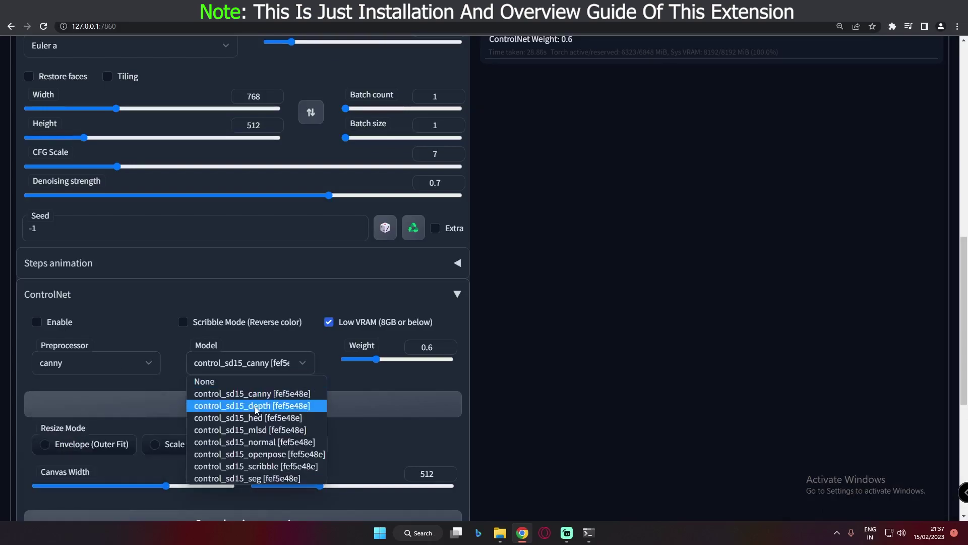
{"action": "left_click", "coordinate": [255, 406]}
{"action": "left_click", "coordinate": [113, 361]}
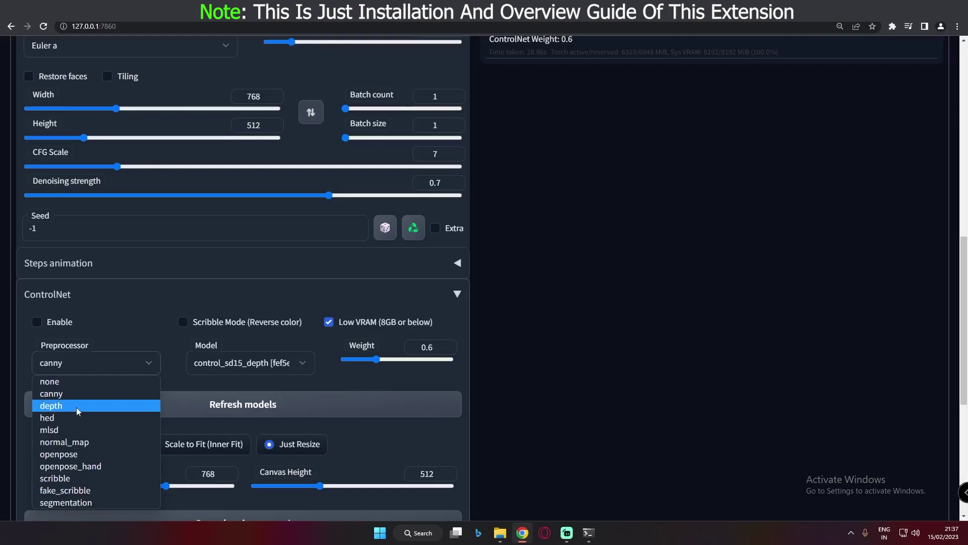
{"action": "left_click", "coordinate": [53, 407]}
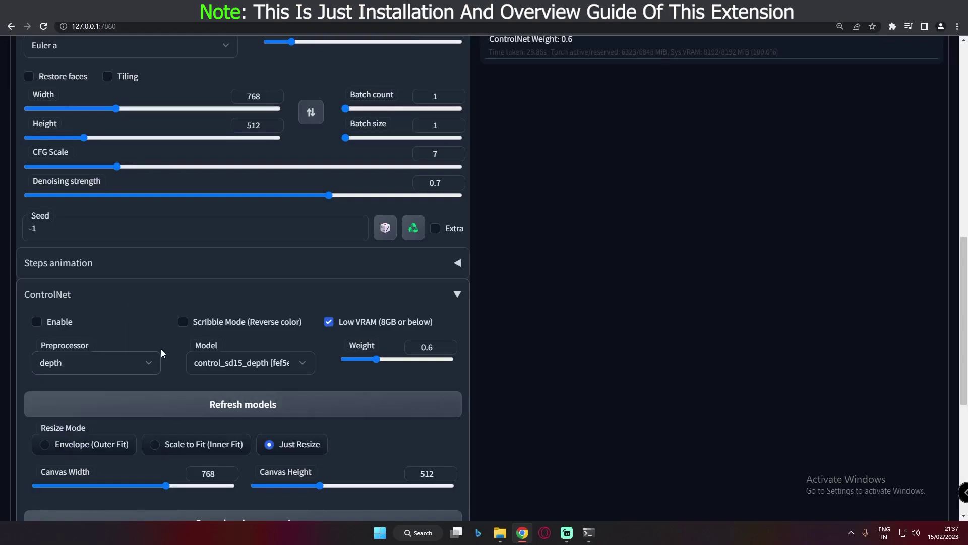
Set the ControlNet model to control_sd15_canny and the preprocessor to canny.
{"action": "left_click", "coordinate": [264, 364]}
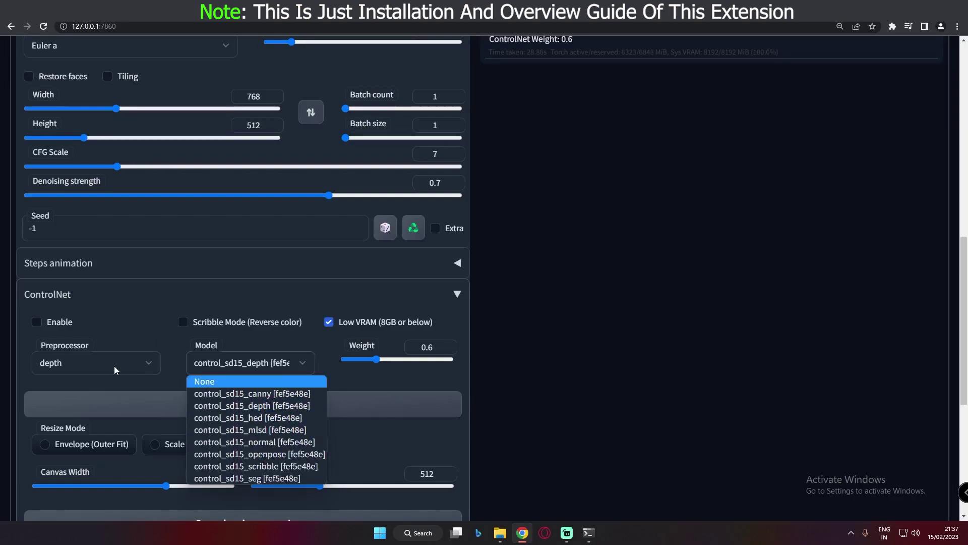
{"action": "left_click", "coordinate": [265, 395]}
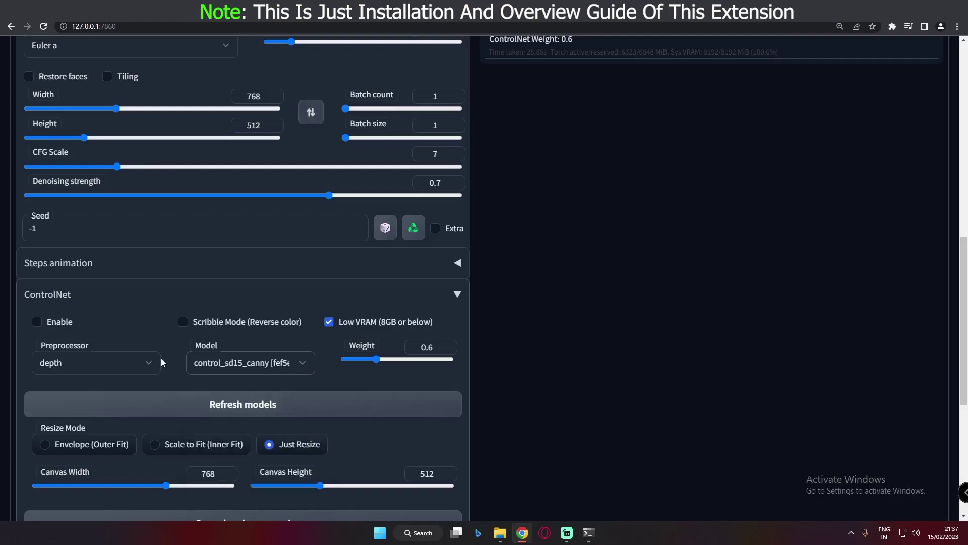
{"action": "left_click", "coordinate": [131, 356]}
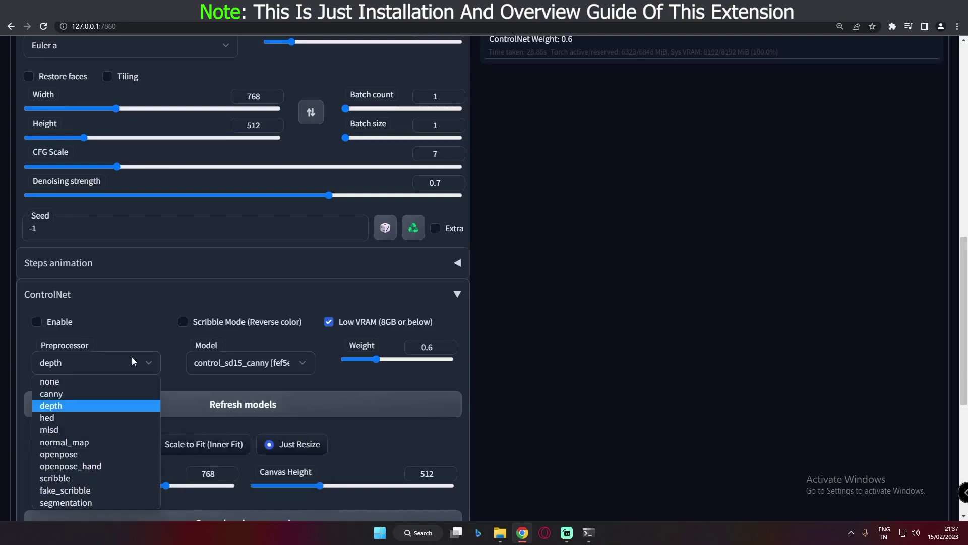
{"action": "left_click", "coordinate": [64, 398]}
Examine the Low VRAM, weight, model and resize mode options in the ControlNet section.
{"action": "scroll", "coordinate": [176, 378], "scroll_direction": "up", "scroll_amount": 2}
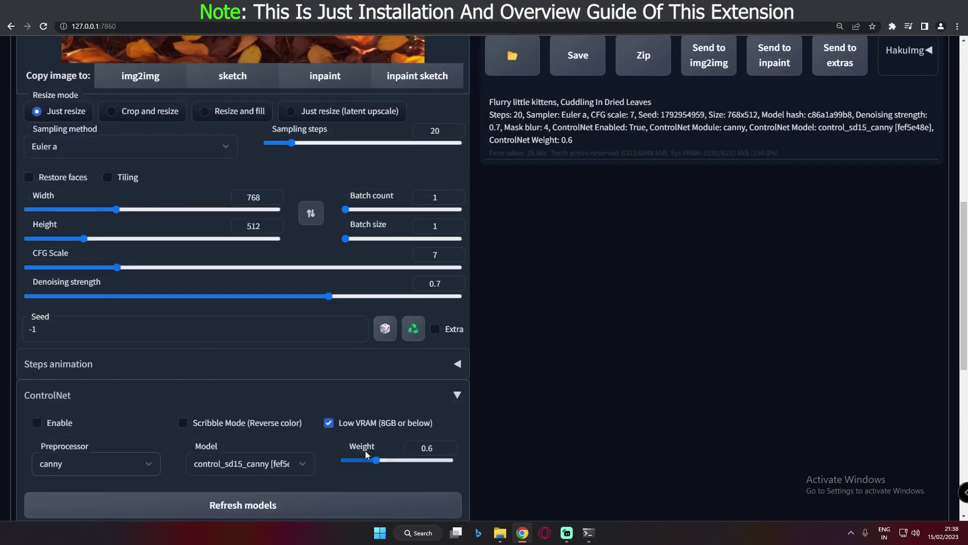
{"action": "scroll", "coordinate": [366, 450], "scroll_direction": "down", "scroll_amount": 1}
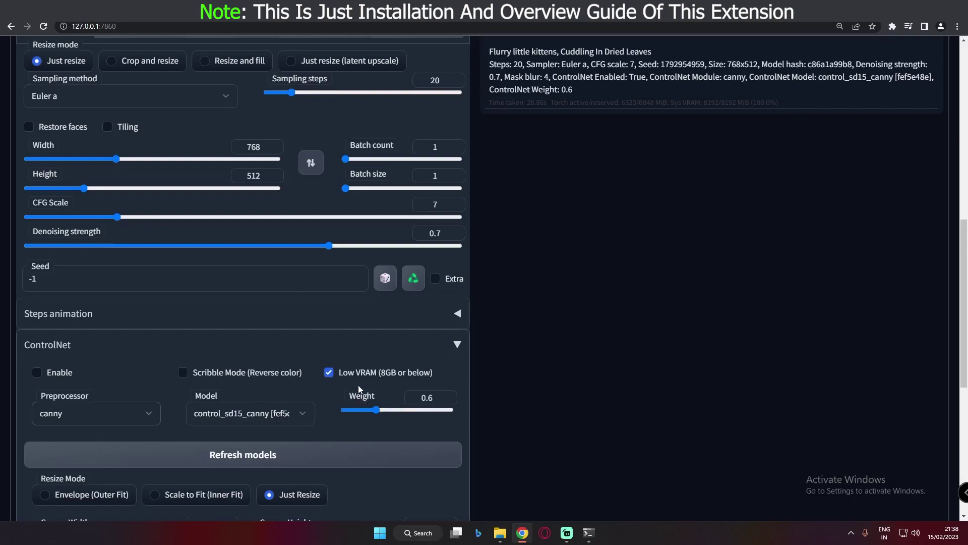
{"action": "left_click", "coordinate": [270, 415]}
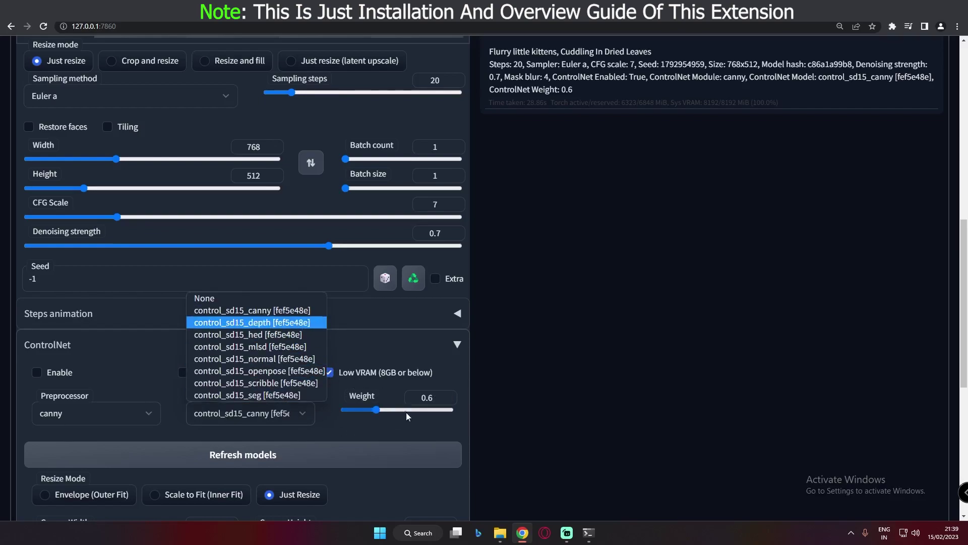
{"action": "scroll", "coordinate": [192, 315], "scroll_direction": "down", "scroll_amount": 3}
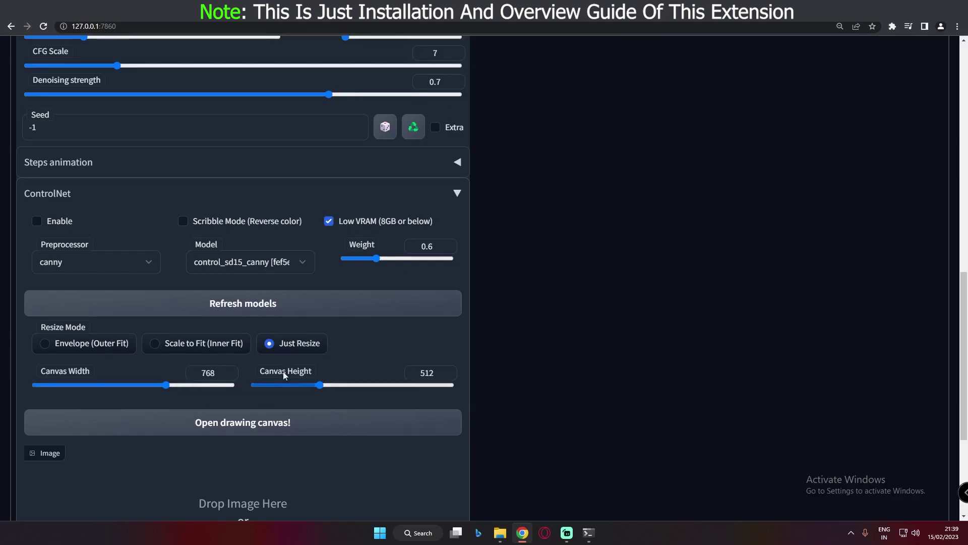
Compare the img2img width and height with the ControlNet canvas width and height.
{"action": "scroll", "coordinate": [327, 373], "scroll_direction": "up", "scroll_amount": 9}
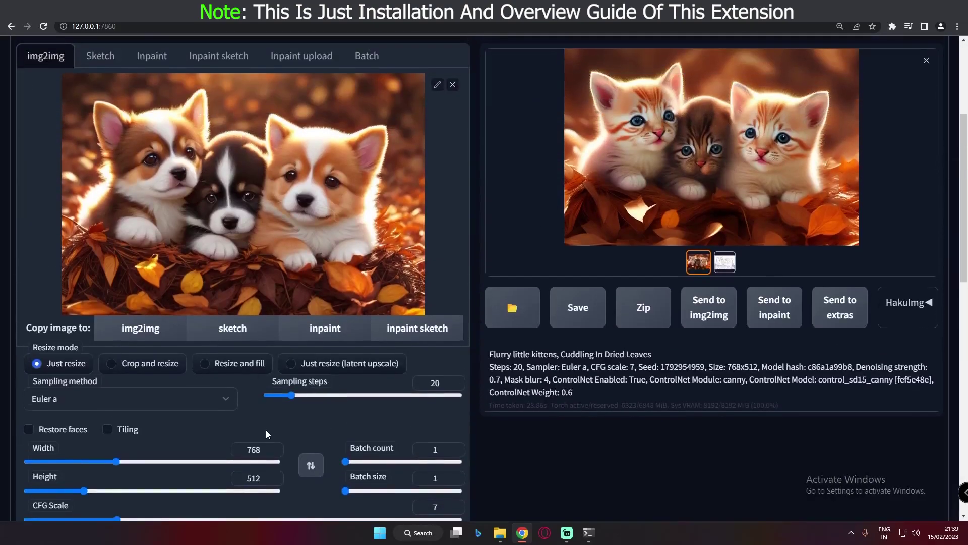
{"action": "scroll", "coordinate": [268, 428], "scroll_direction": "down", "scroll_amount": 3}
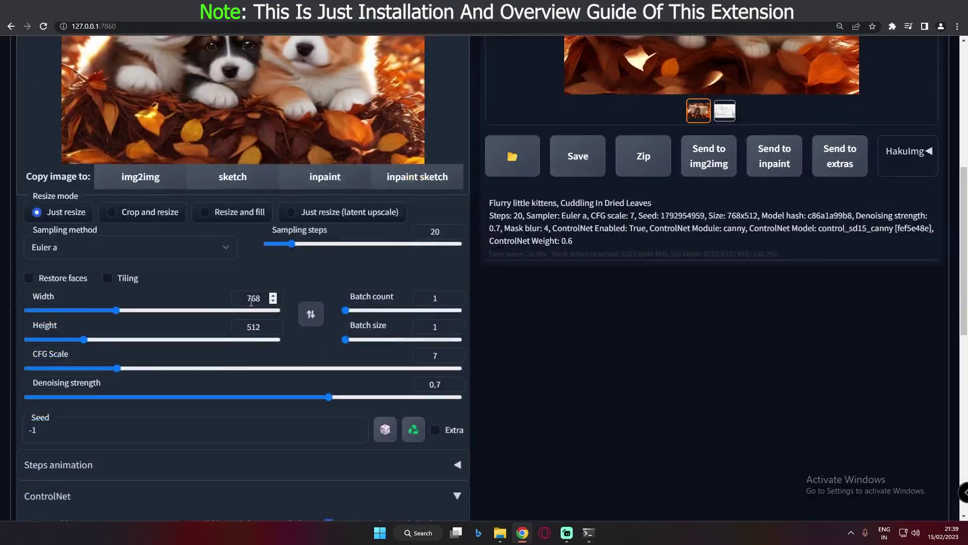
{"action": "scroll", "coordinate": [263, 306], "scroll_direction": "down", "scroll_amount": 6}
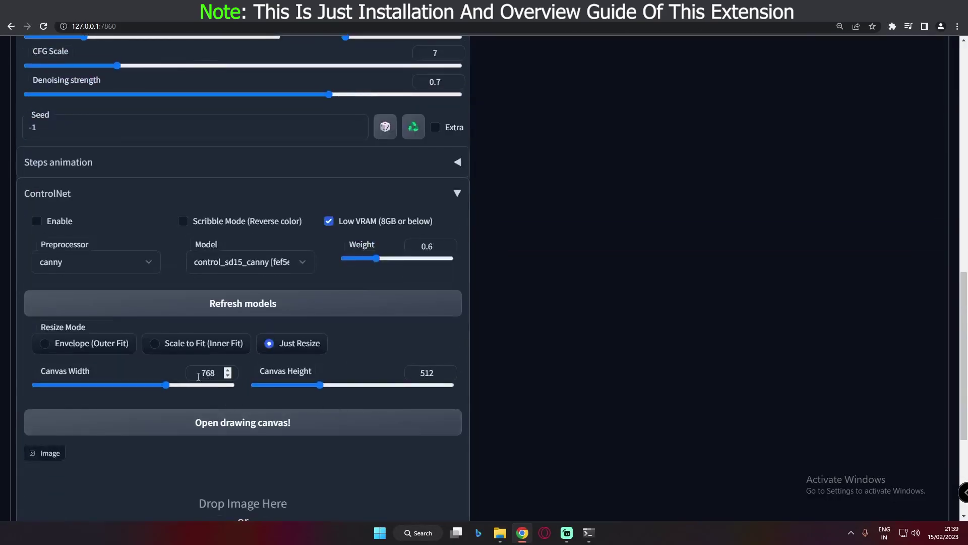
{"action": "scroll", "coordinate": [363, 383], "scroll_direction": "up", "scroll_amount": 7}
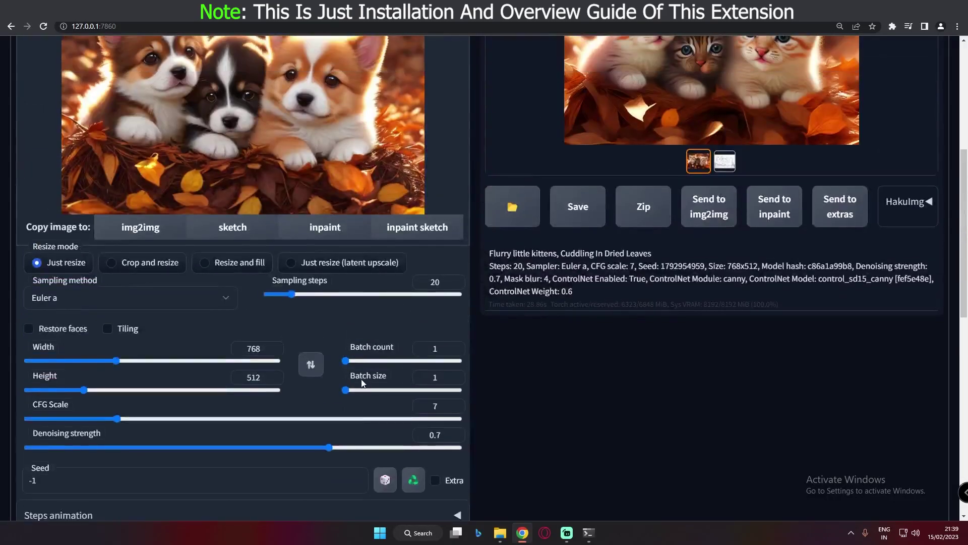
Choose control_sd15_canny as the ControlNet model for the canny preprocessor.
{"action": "scroll", "coordinate": [363, 382], "scroll_direction": "up", "scroll_amount": 3}
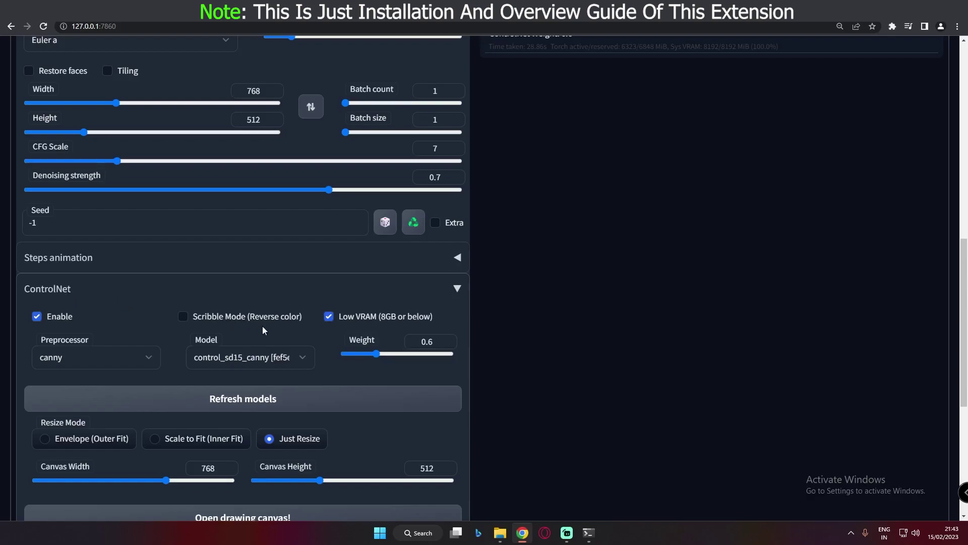
{"action": "left_click", "coordinate": [289, 361]}
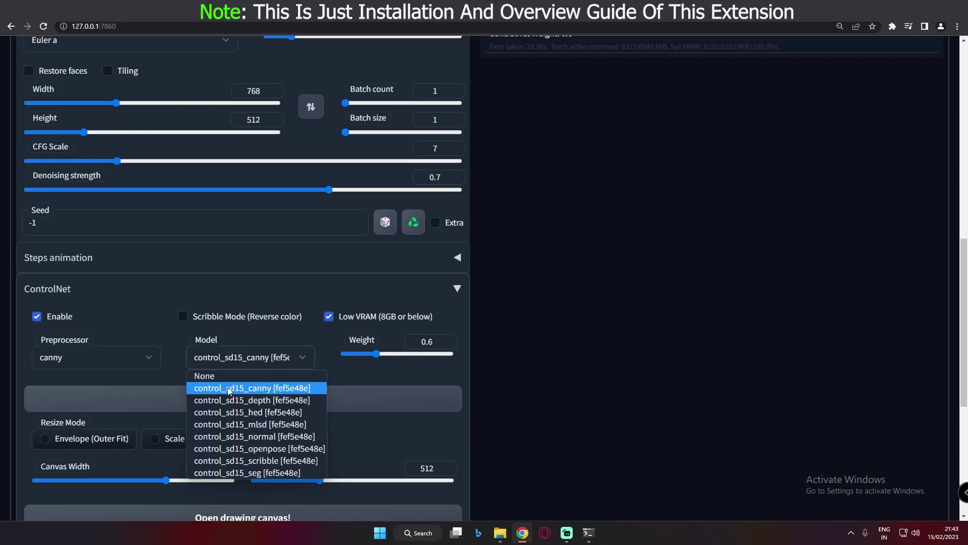
{"action": "left_click", "coordinate": [259, 389]}
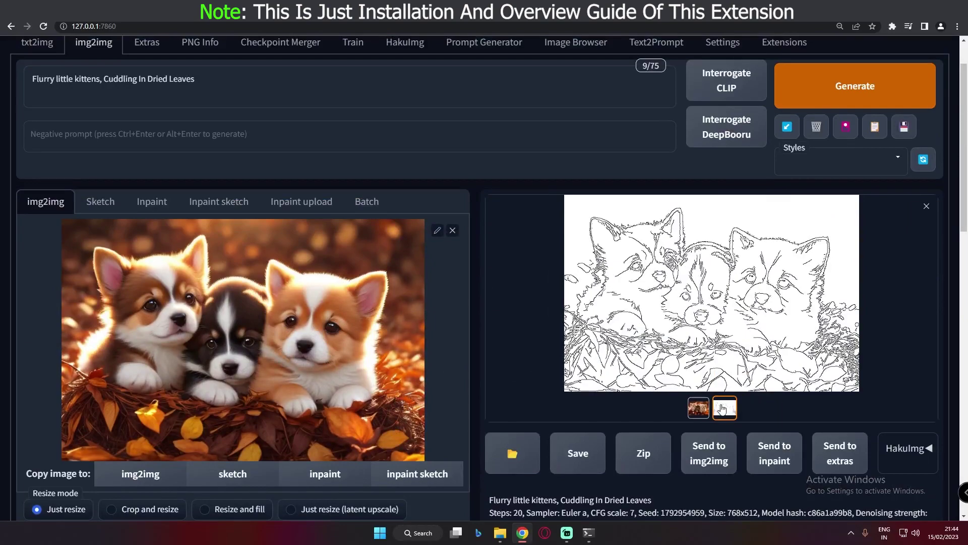
Compare the generated kitten image with its canny edge map in the img2img output gallery.
{"action": "left_click", "coordinate": [699, 407]}
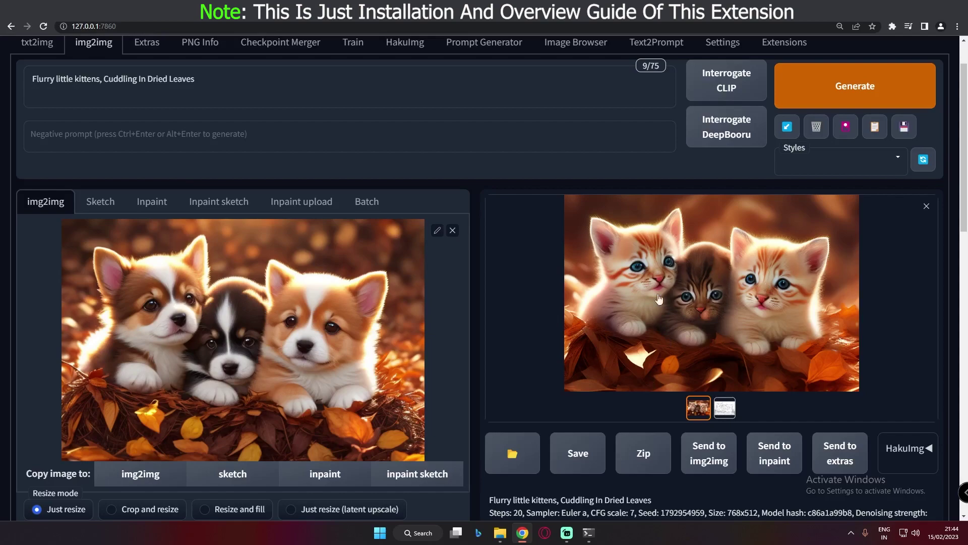
{"action": "left_click", "coordinate": [726, 409]}
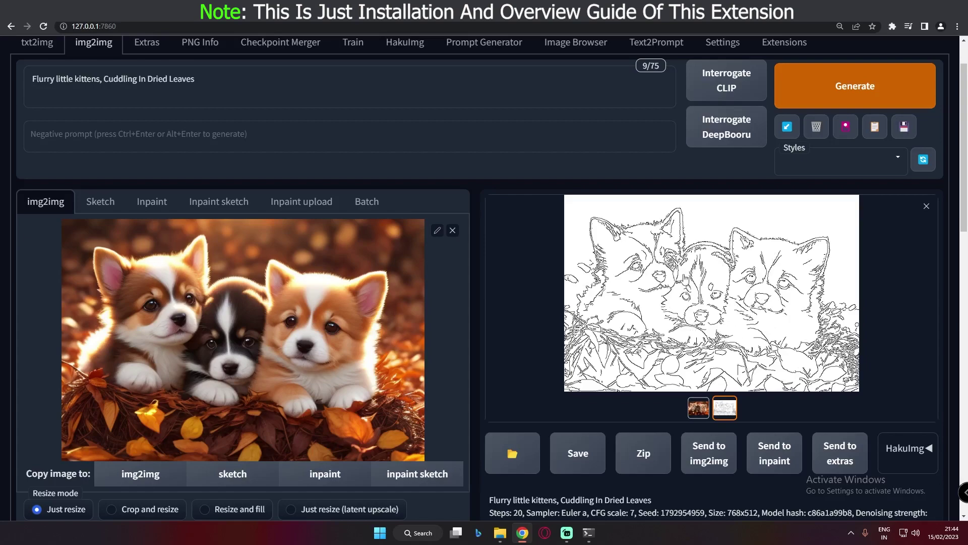
{"action": "left_click", "coordinate": [698, 408]}
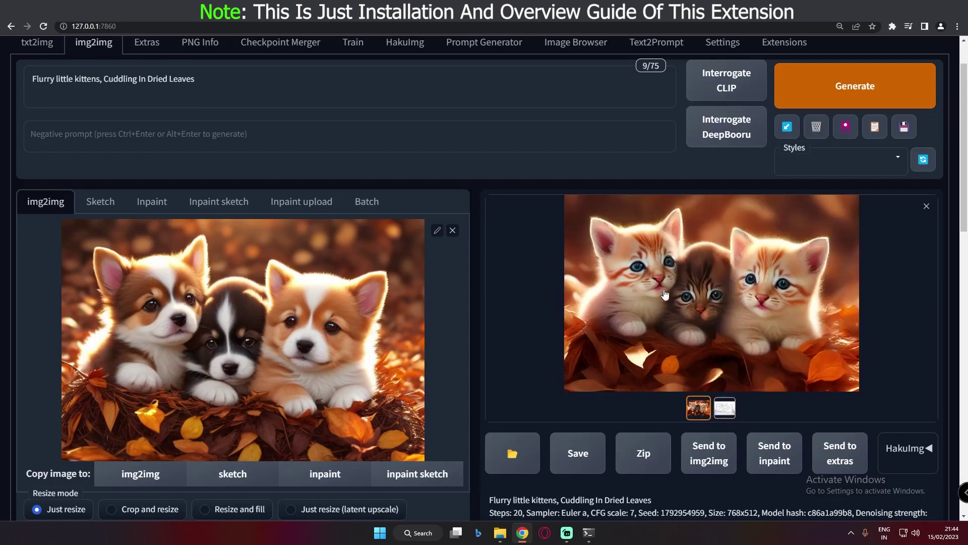
Examine the generated kitten and chipmunk images in the img2img output, viewing the chipmunk result enlarged.
{"action": "left_click", "coordinate": [746, 300]}
{"action": "left_click", "coordinate": [716, 327]}
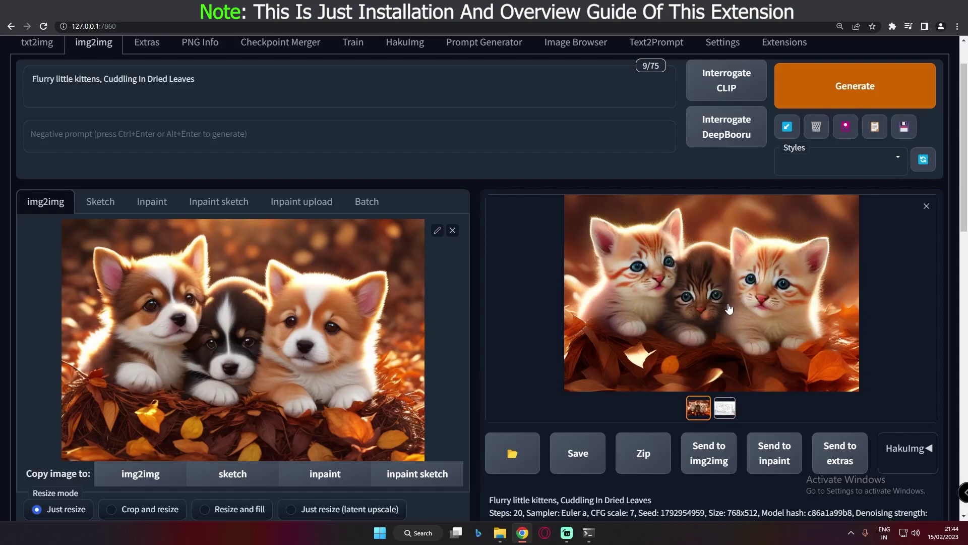
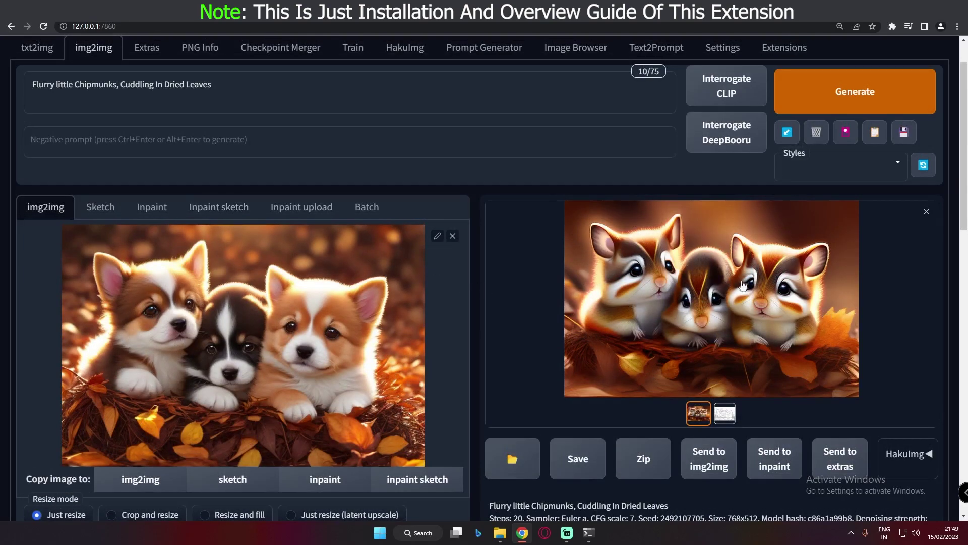
{"action": "left_click", "coordinate": [655, 292]}
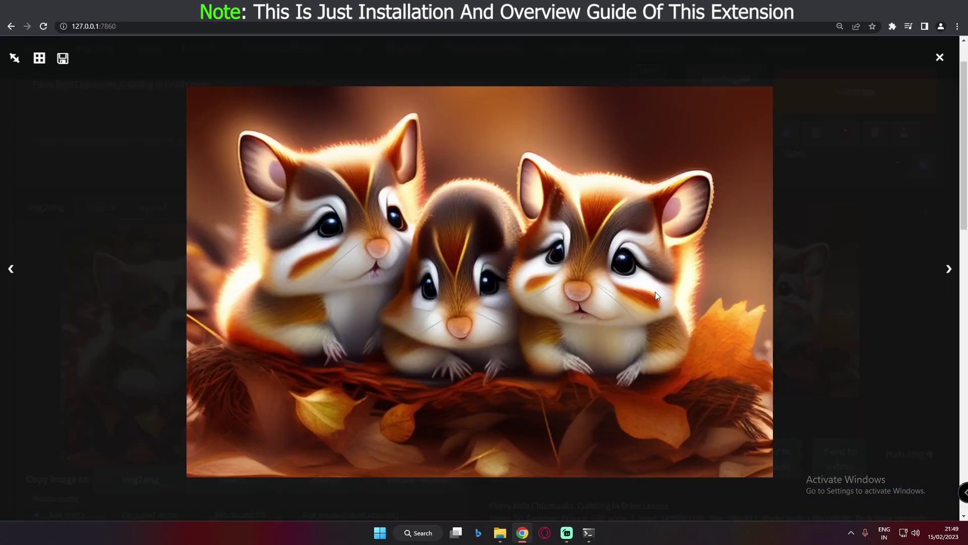
{"action": "left_click", "coordinate": [811, 320]}
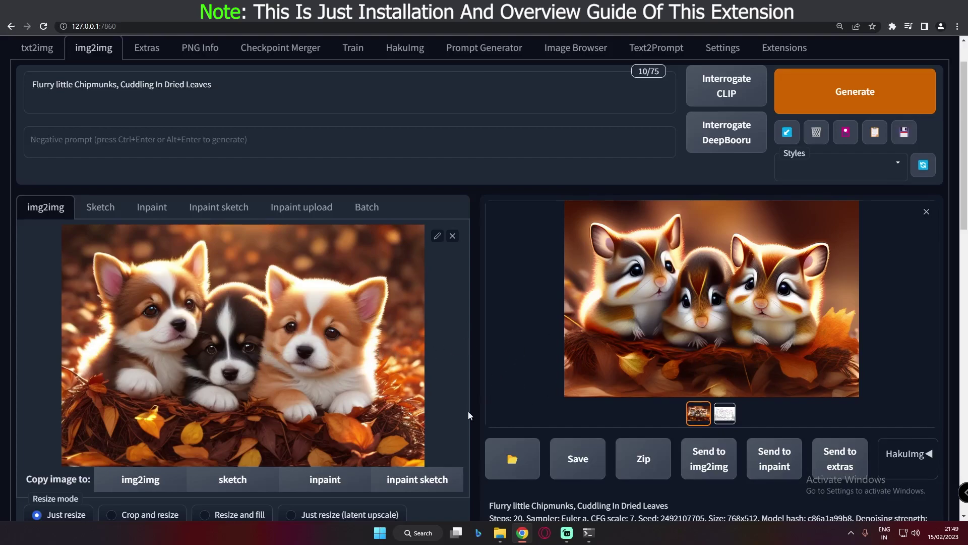
Review the list of available ControlNet models and the img2img and ControlNet settings alongside the chipmunk result.
{"action": "scroll", "coordinate": [280, 450], "scroll_direction": "down", "scroll_amount": 9}
{"action": "left_click", "coordinate": [222, 417]}
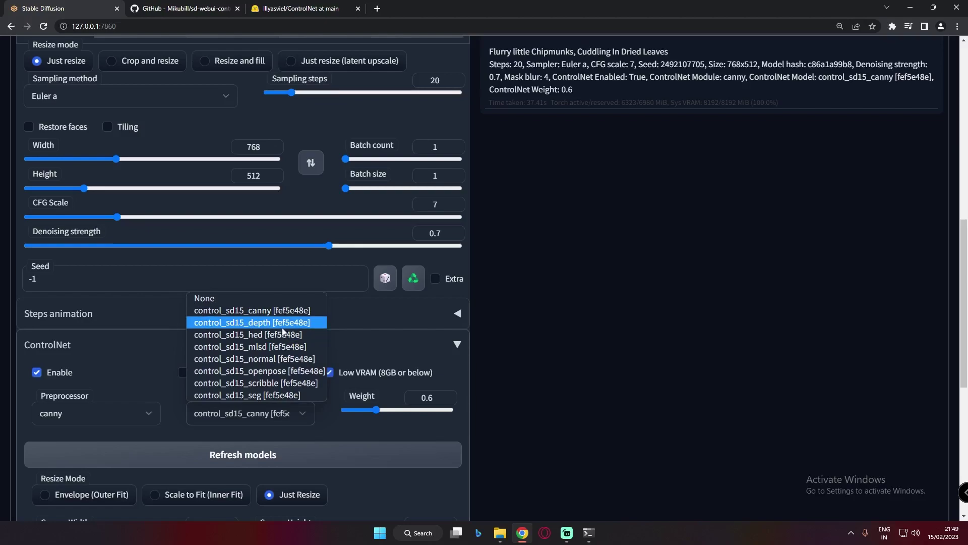
{"action": "scroll", "coordinate": [499, 333], "scroll_direction": "up", "scroll_amount": 9}
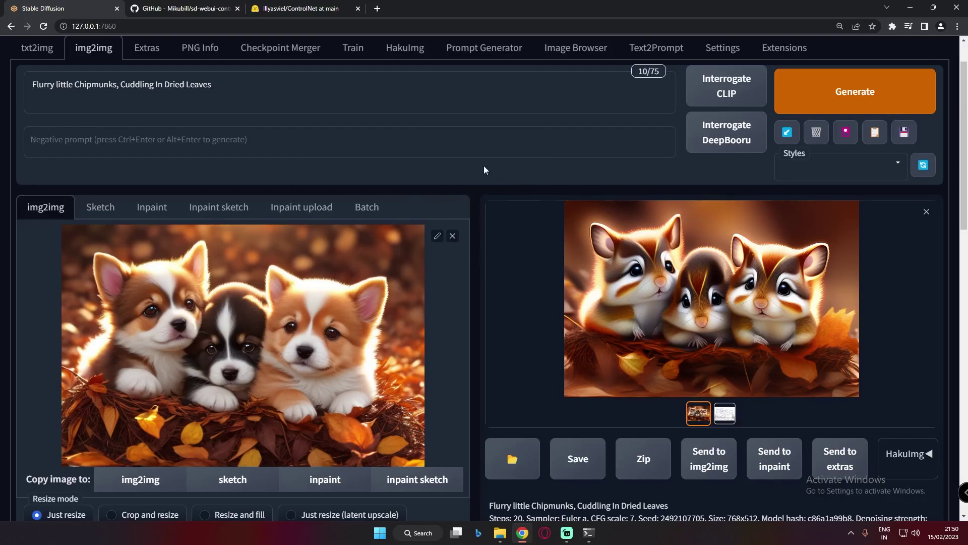
{"action": "scroll", "coordinate": [433, 273], "scroll_direction": "down", "scroll_amount": 7}
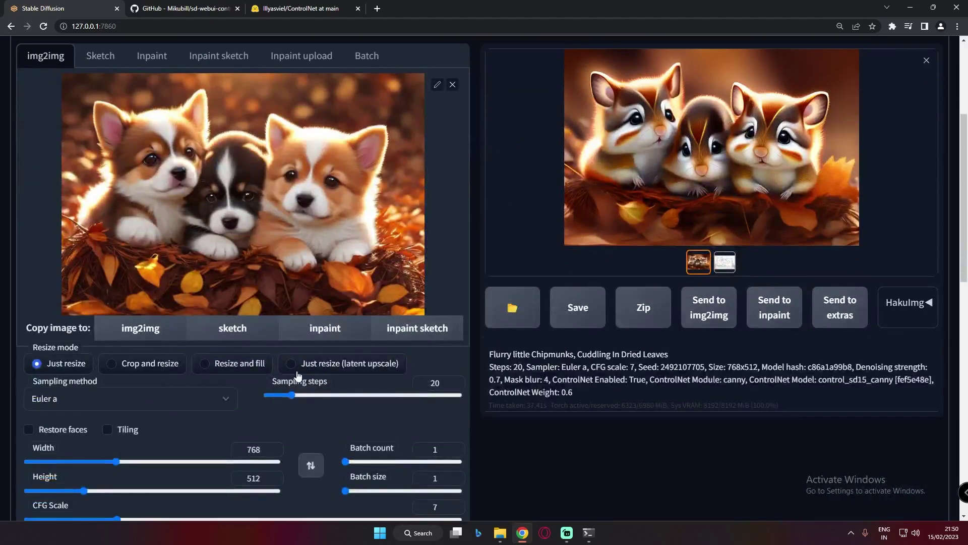
{"action": "scroll", "coordinate": [208, 384], "scroll_direction": "down", "scroll_amount": 2}
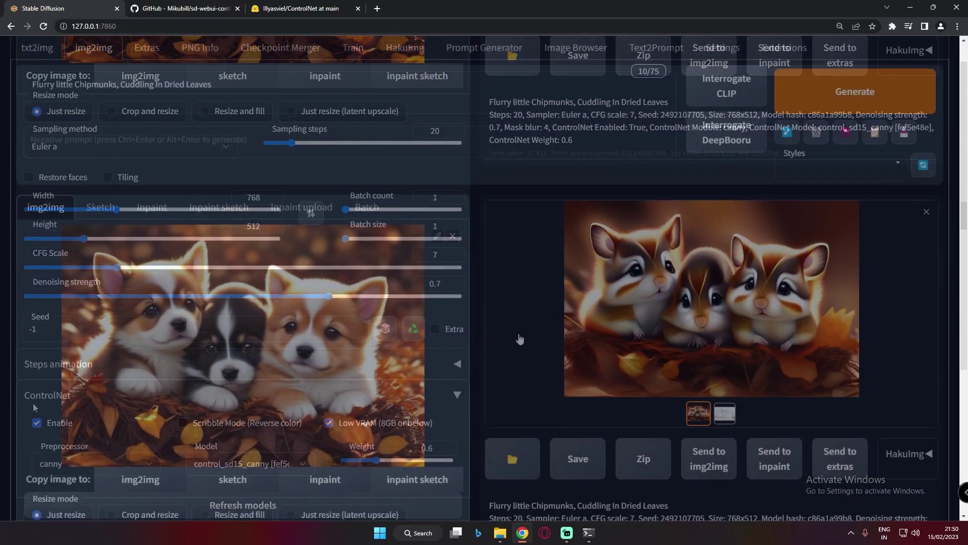